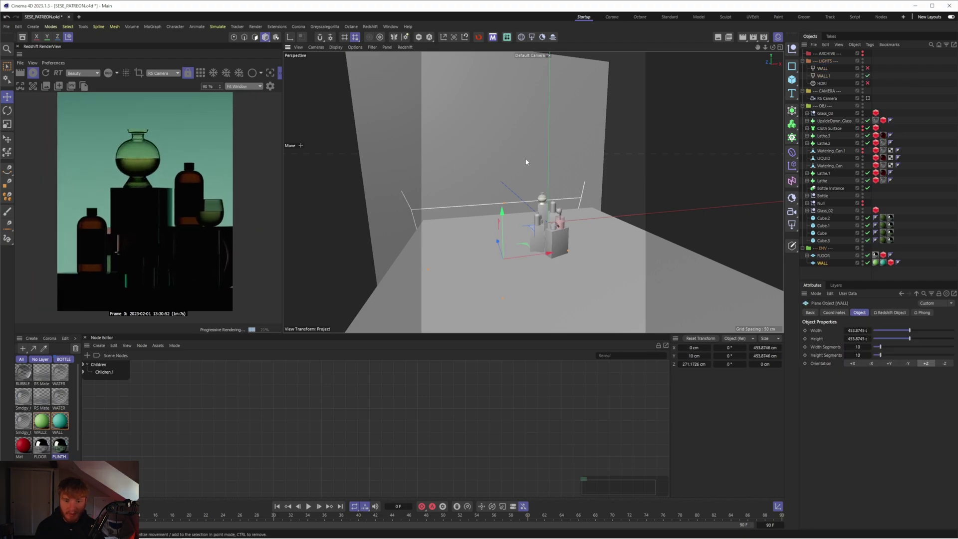
Step: Select the WALL.1 area light and orbit the viewport around the bottle still life
click(499, 204)
alt+drag(498, 204, 379, 210)
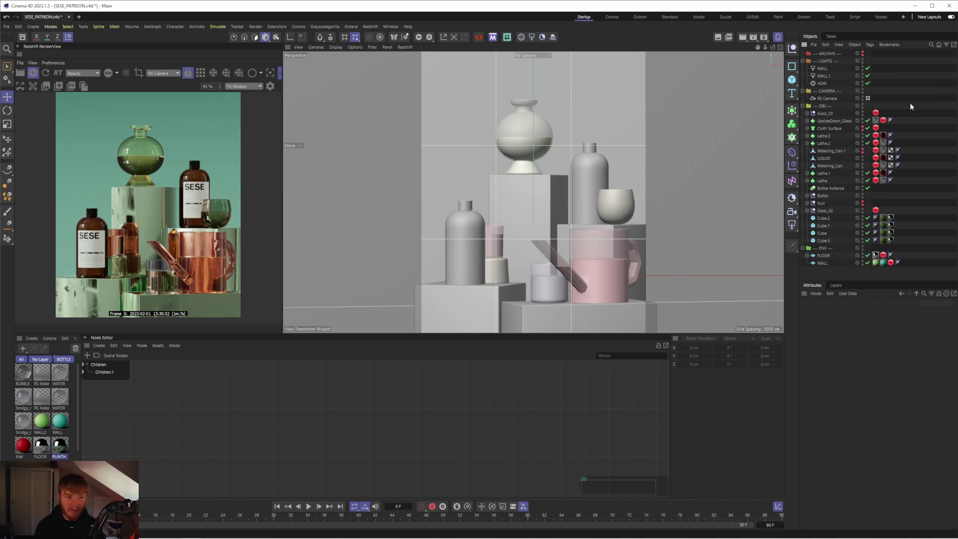
Step: Leave the RS Camera for a free perspective view of the scene
click(867, 99)
scroll(523, 218, down, 10)
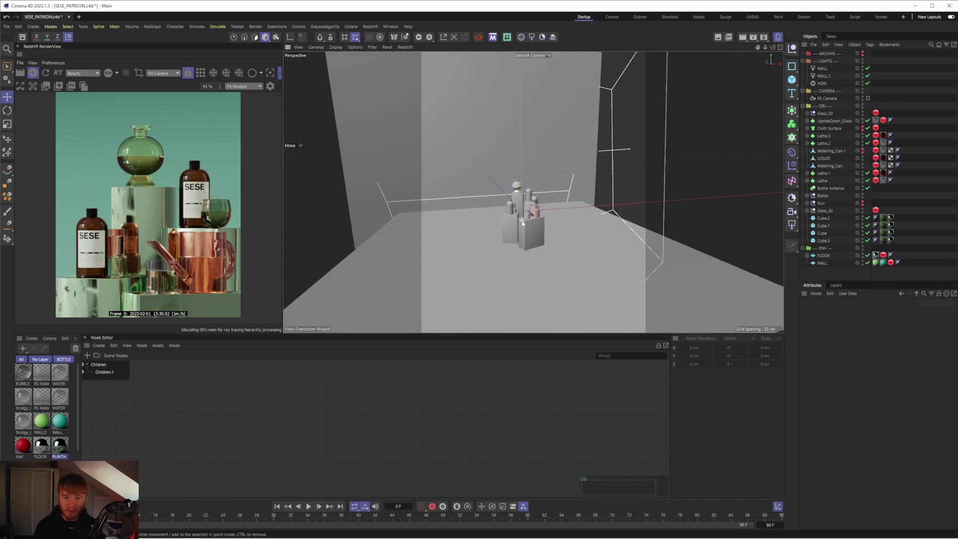
scroll(521, 222, up, 5)
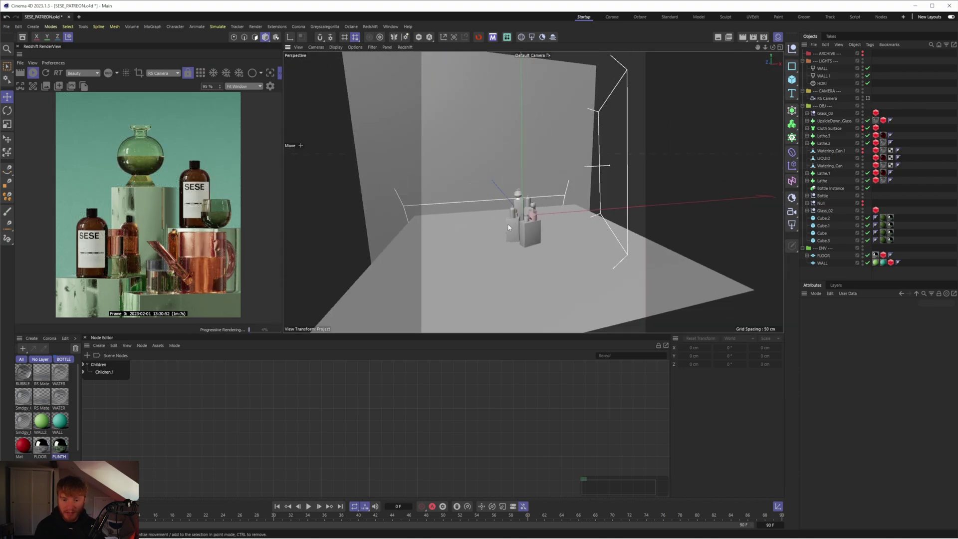
Step: Select the FLOOR plane and hide and show it twice to check it
click(559, 261)
alt+drag(559, 261, 505, 216)
scroll(519, 229, up, 5)
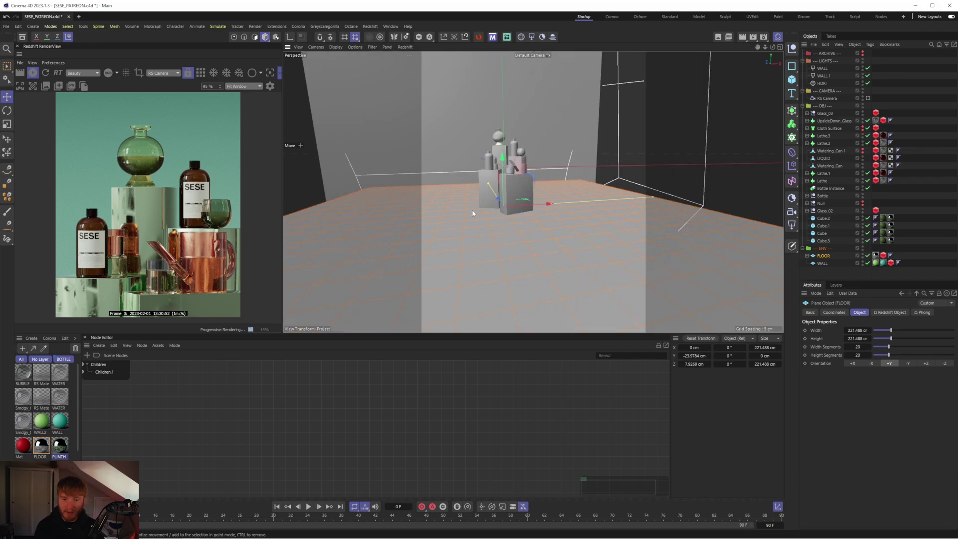
click(868, 255)
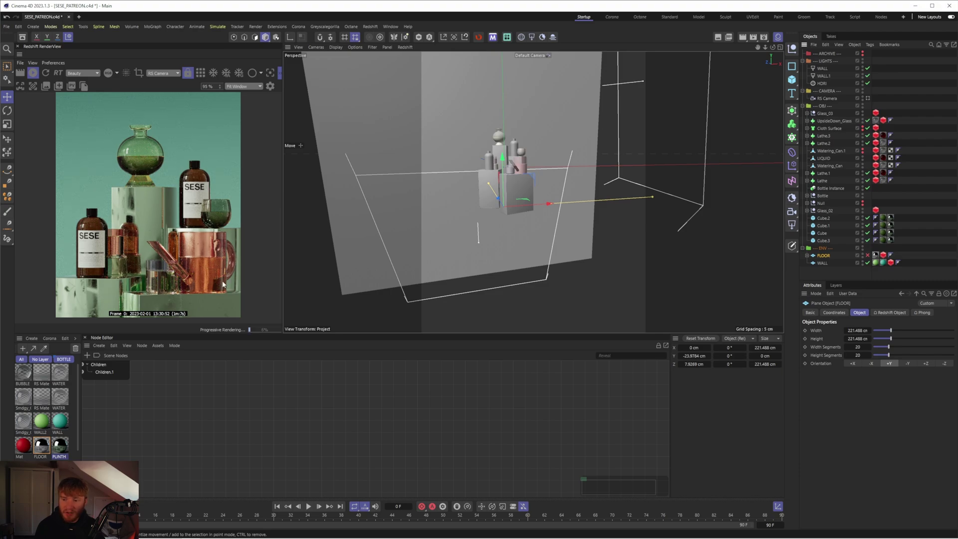
click(866, 255)
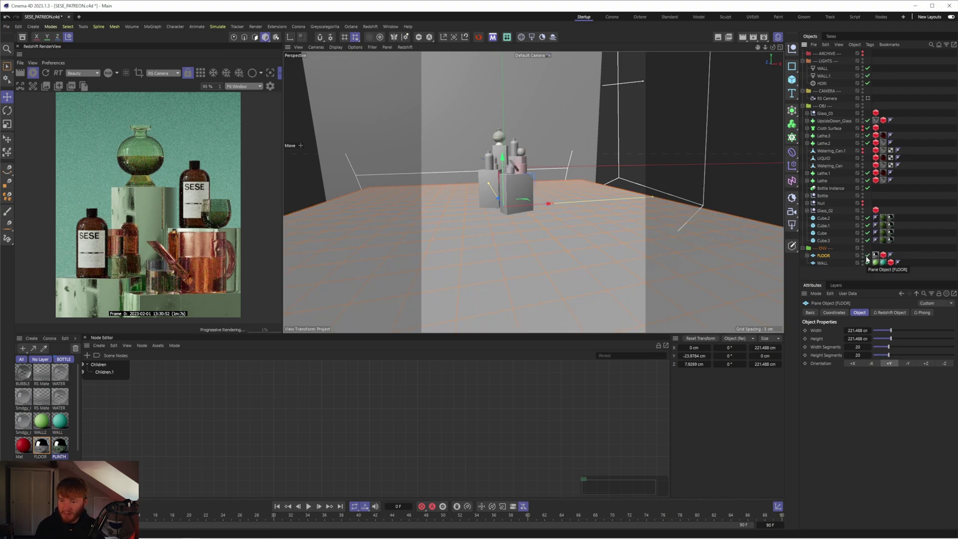
click(867, 256)
click(867, 255)
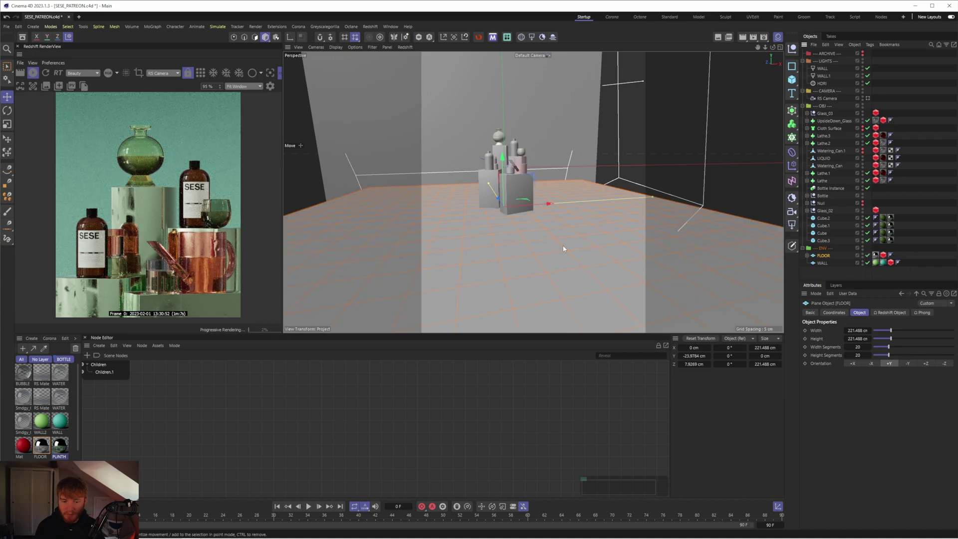
Step: Orbit and zoom the view, then select the back WALL plane
alt+drag(529, 234, 564, 249)
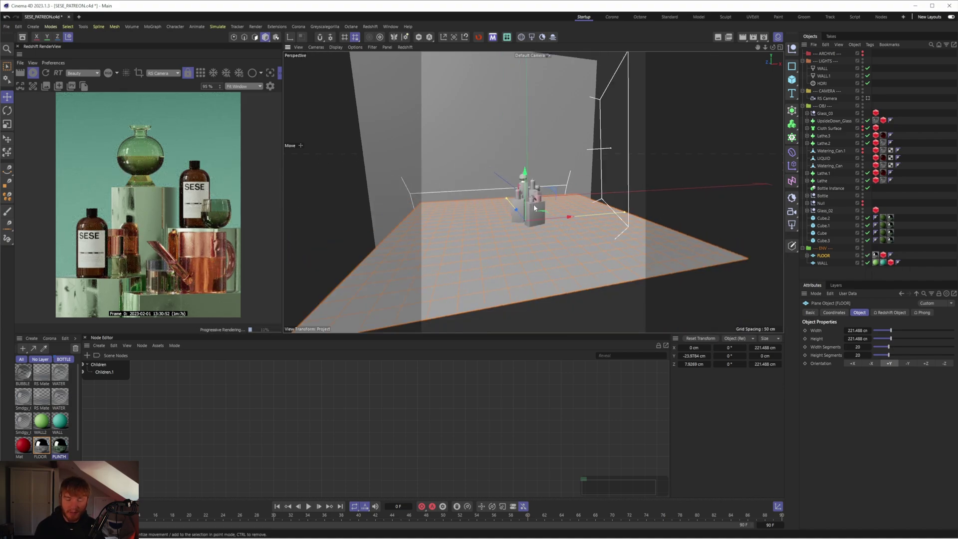
scroll(534, 199, up, 6)
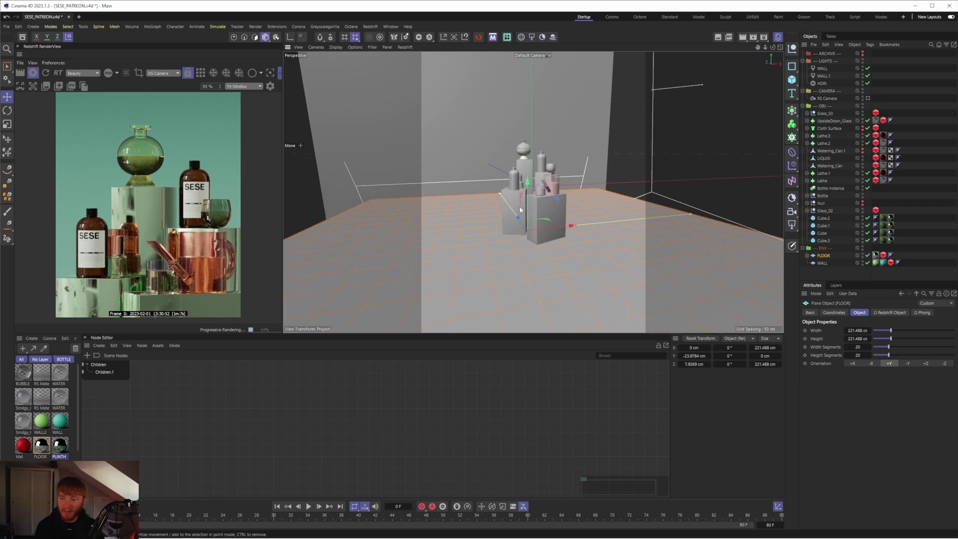
scroll(509, 195, down, 6)
scroll(508, 195, up, 4)
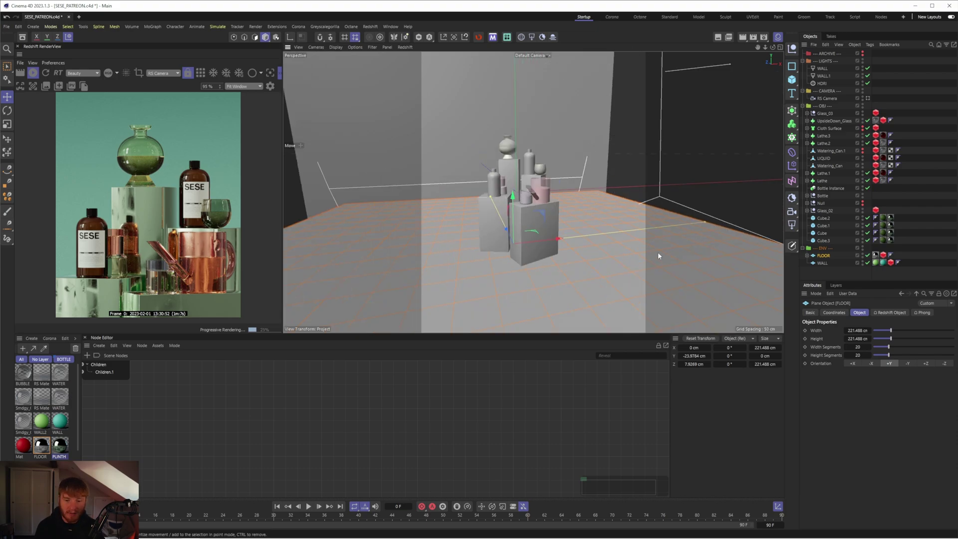
scroll(658, 253, down, 2)
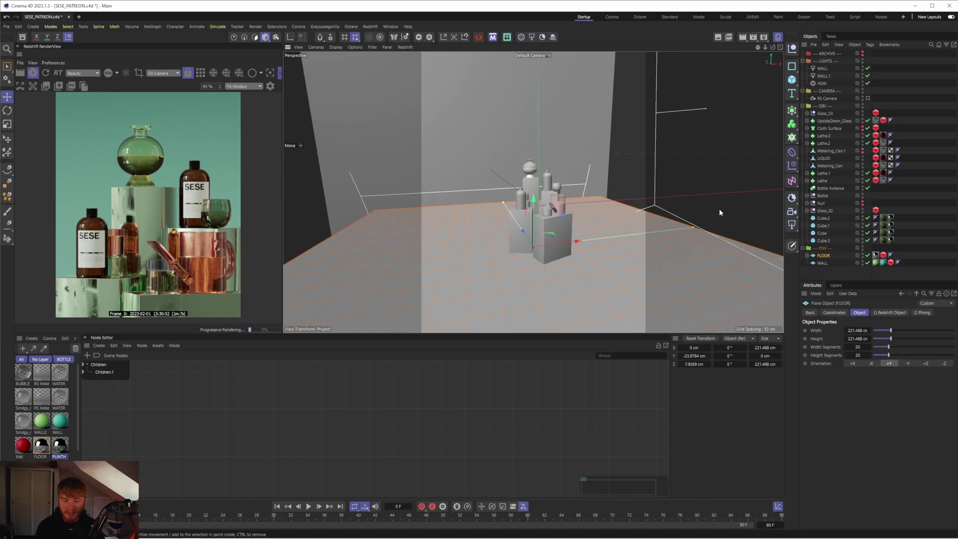
click(460, 139)
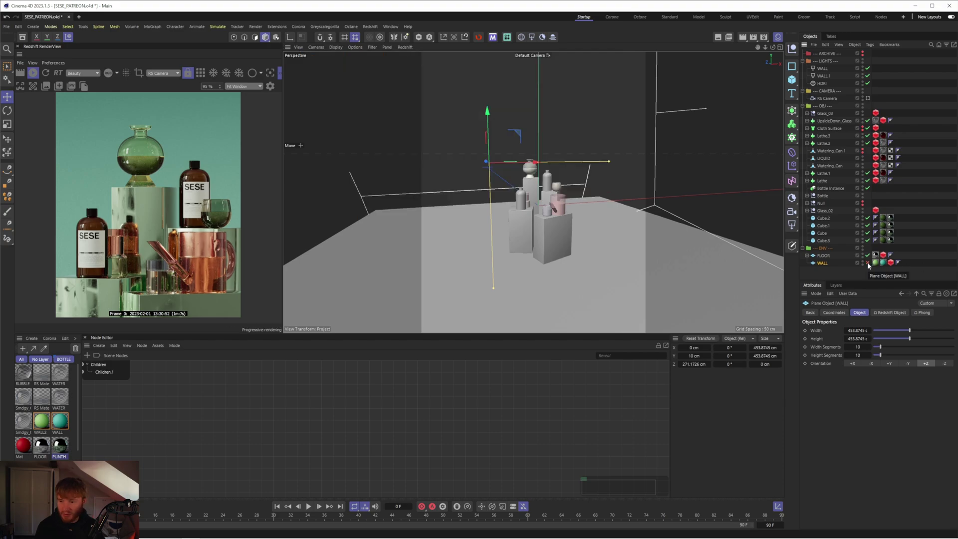
click(550, 236)
scroll(532, 216, up, 5)
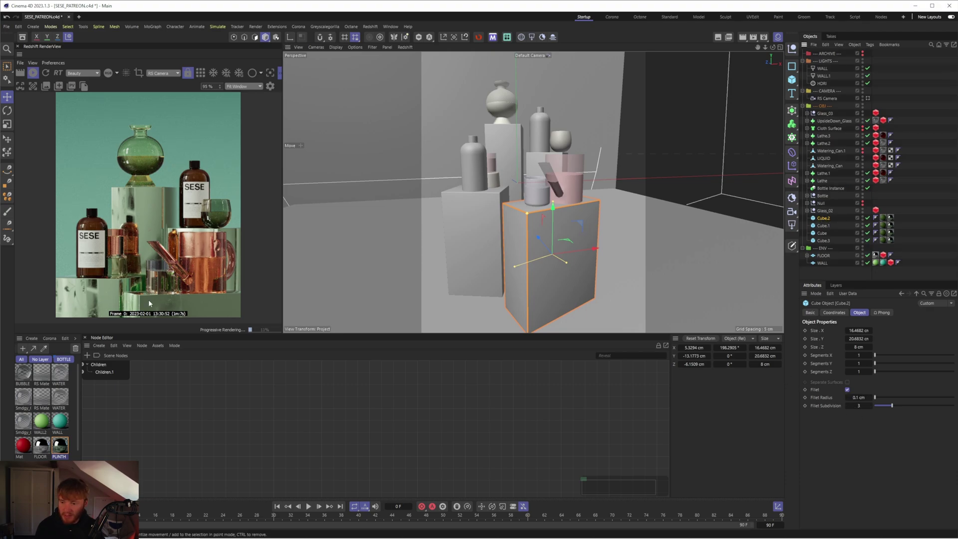
scroll(137, 292, up, 2)
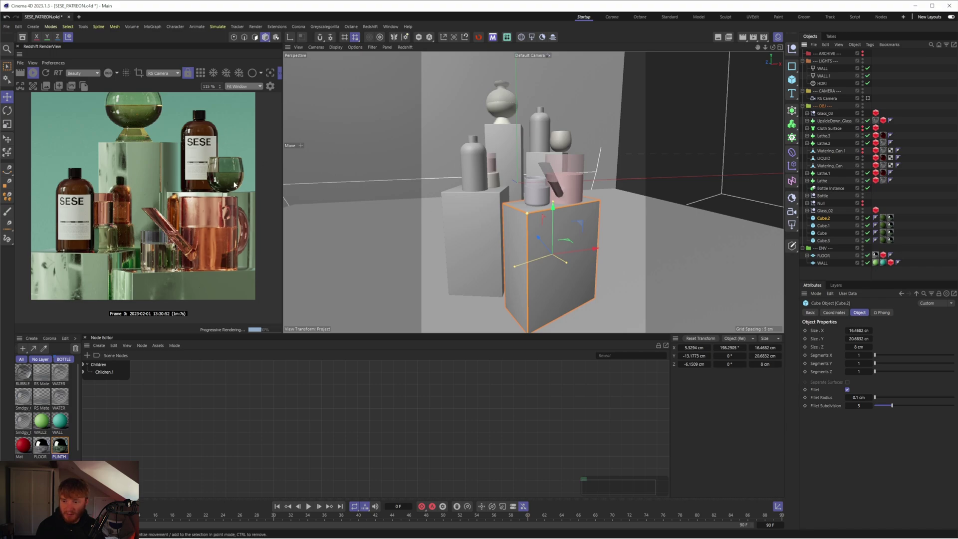
scroll(571, 250, down, 5)
scroll(605, 250, up, 5)
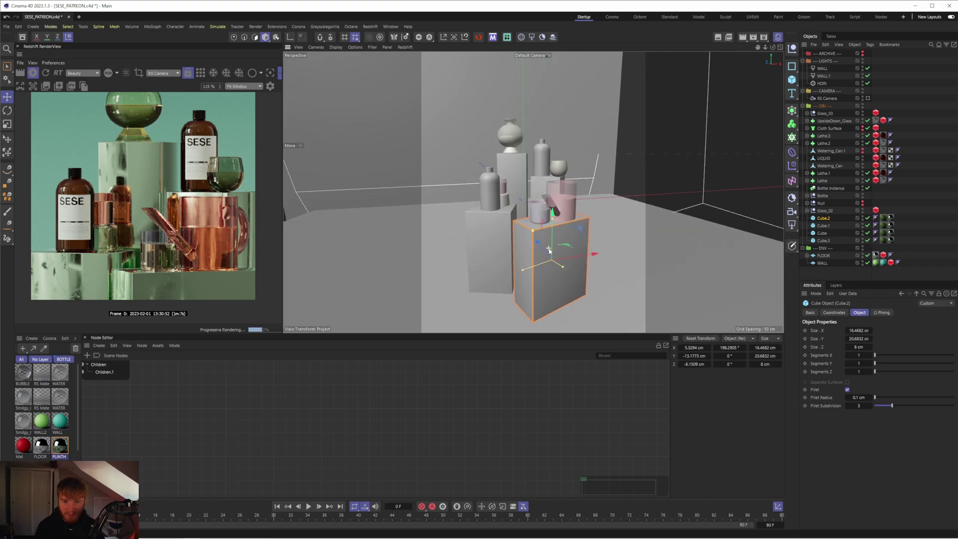
scroll(548, 250, down, 5)
scroll(548, 250, up, 6)
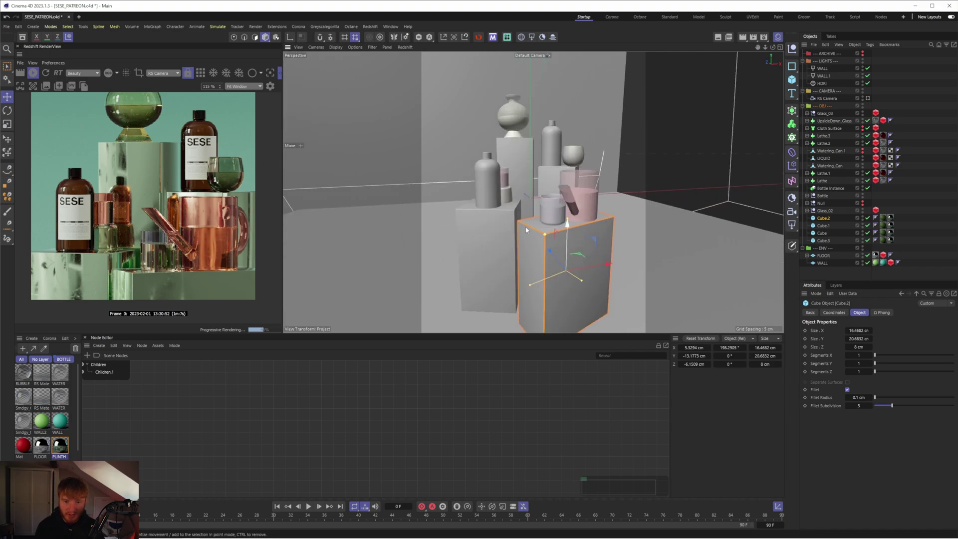
scroll(526, 229, down, 3)
scroll(523, 232, up, 4)
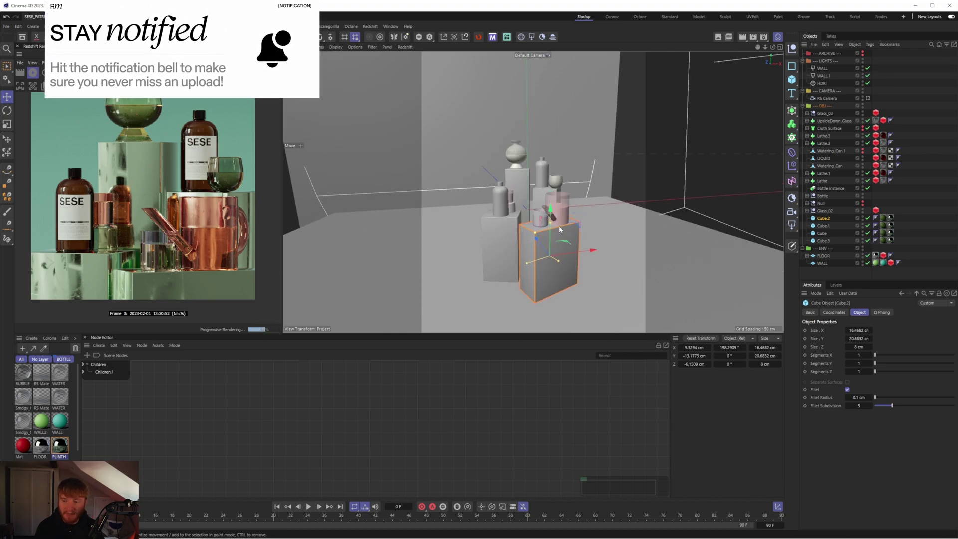
Step: Switch off the HDRI dome and the WALL light, leaving WALL.1 enabled
scroll(559, 229, down, 3)
click(823, 75)
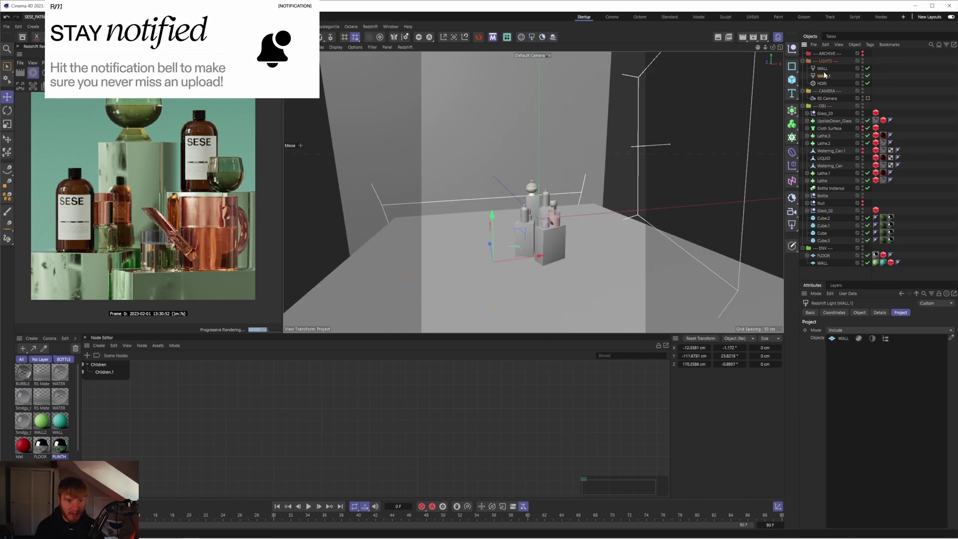
click(822, 68)
alt+drag(649, 200, 680, 203)
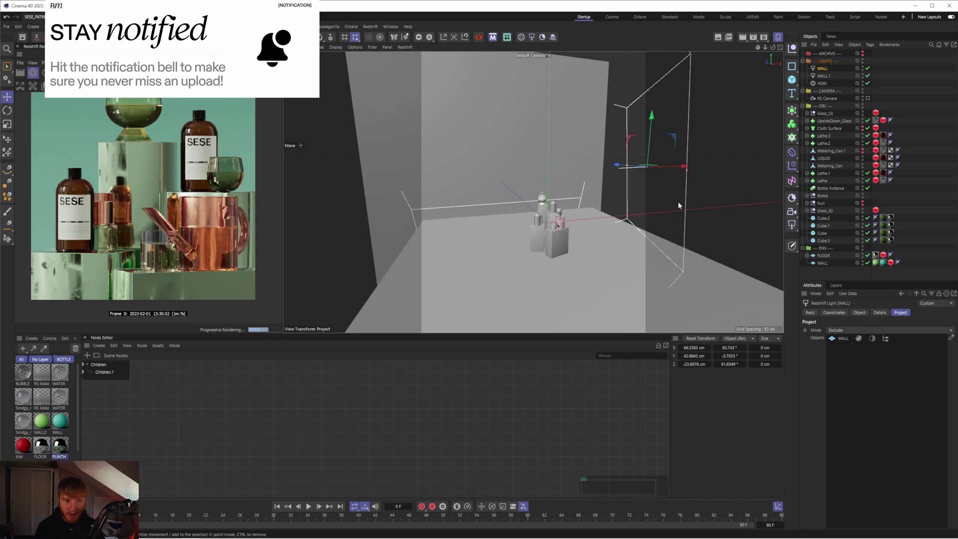
click(867, 83)
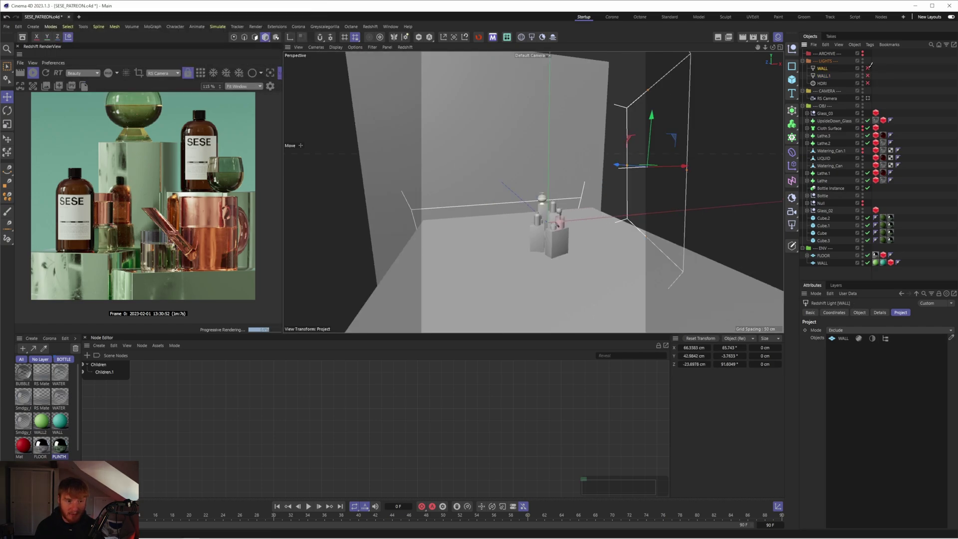
click(868, 68)
click(867, 76)
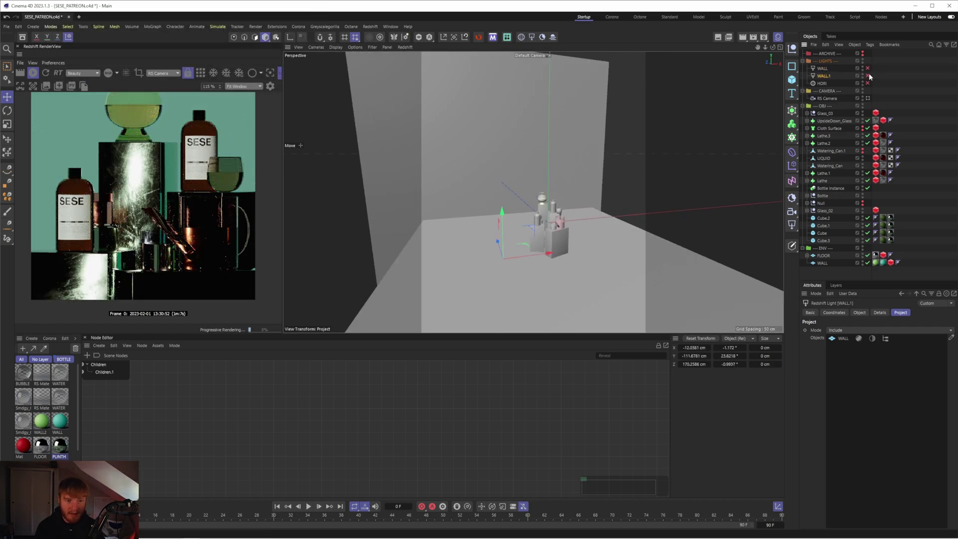
click(868, 76)
Step: Select the back wall plane, then WALL.1, and orbit to view the light from the side
scroll(147, 233, down, 2)
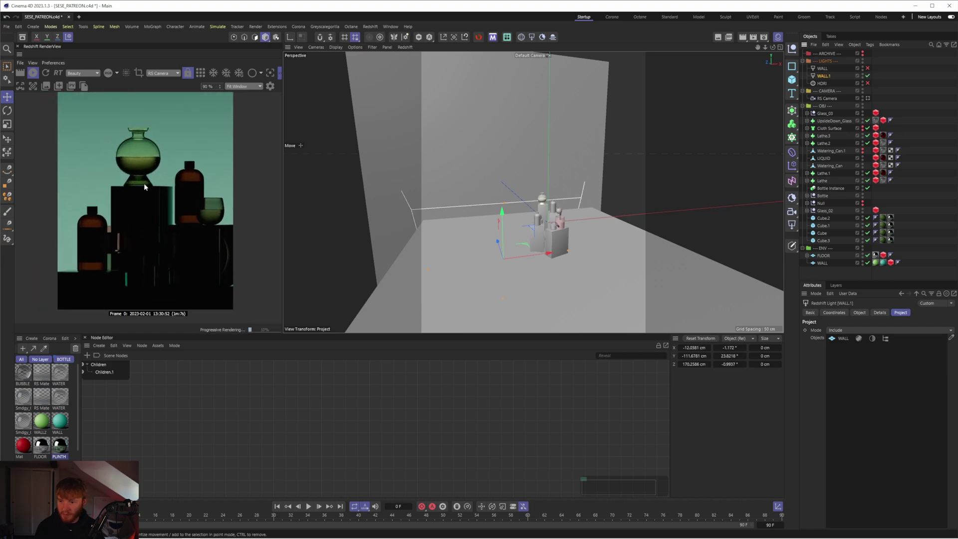
click(526, 160)
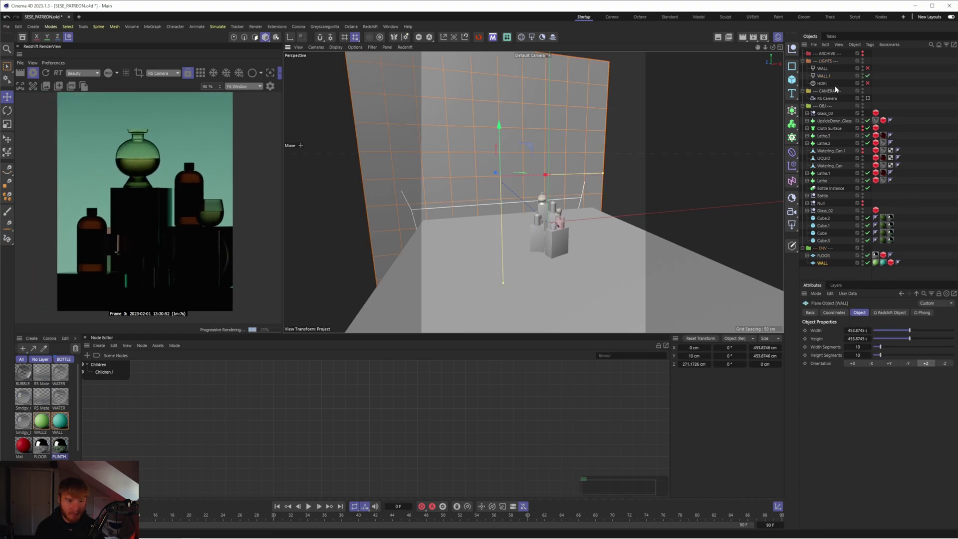
click(823, 76)
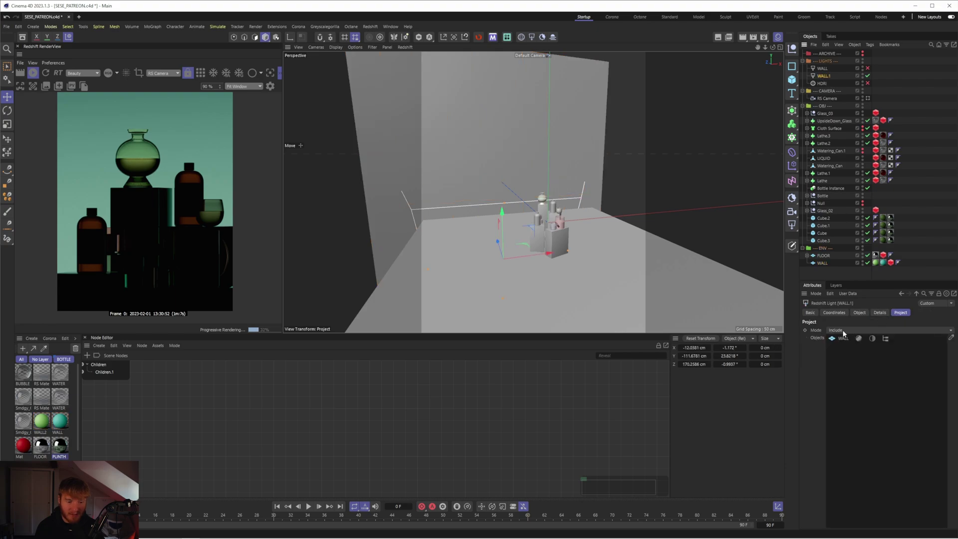
drag(772, 48, 596, 273)
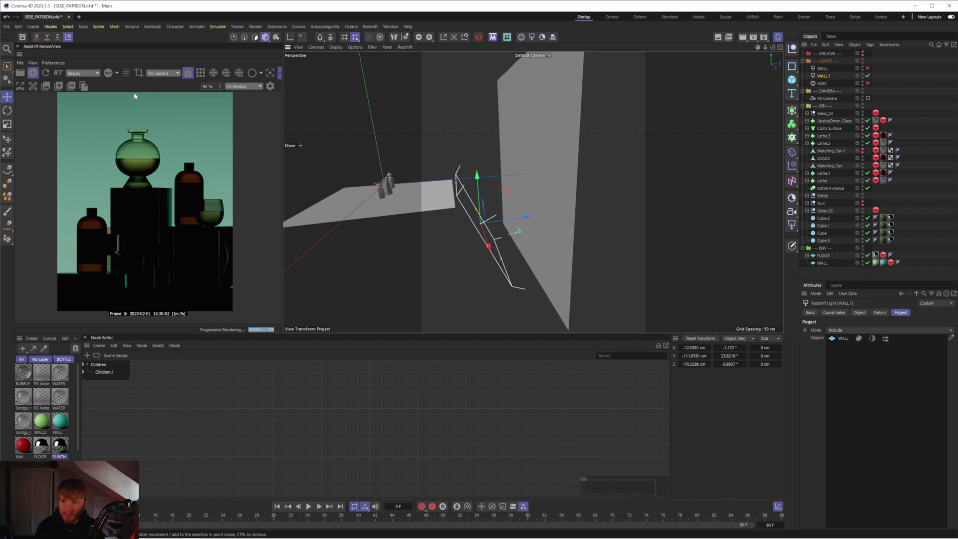
key(r)
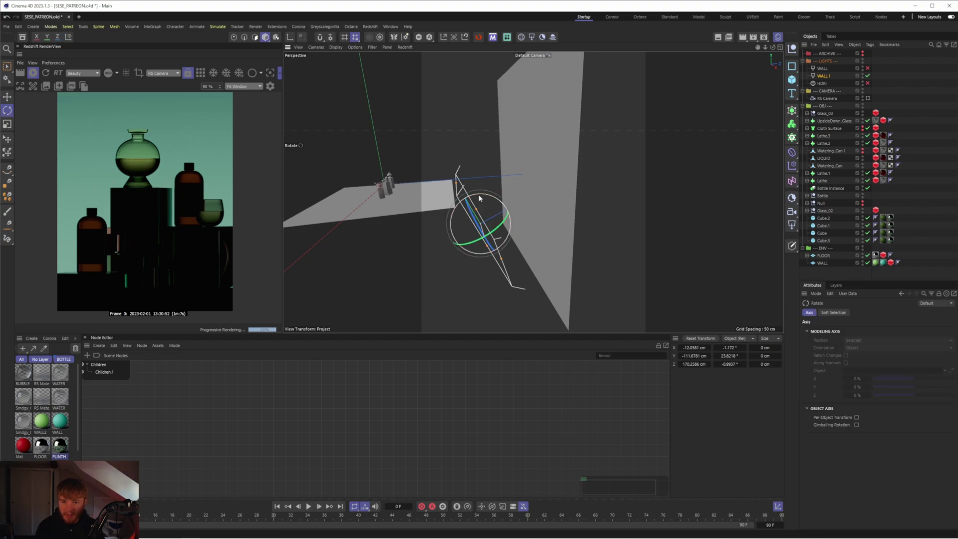
drag(480, 201, 496, 198)
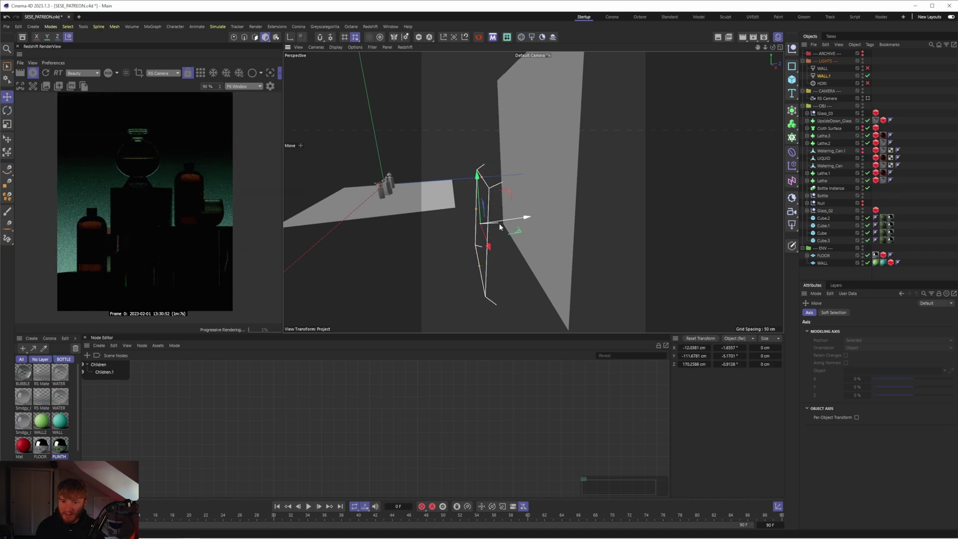
mouse_move(499, 227)
mouse_down()
mouse_move(515, 205)
mouse_move(506, 182)
mouse_move(491, 198)
mouse_move(527, 220)
mouse_move(504, 222)
mouse_move(506, 213)
mouse_move(547, 212)
mouse_move(504, 223)
mouse_up()
key(r)
key(e)
key(w)
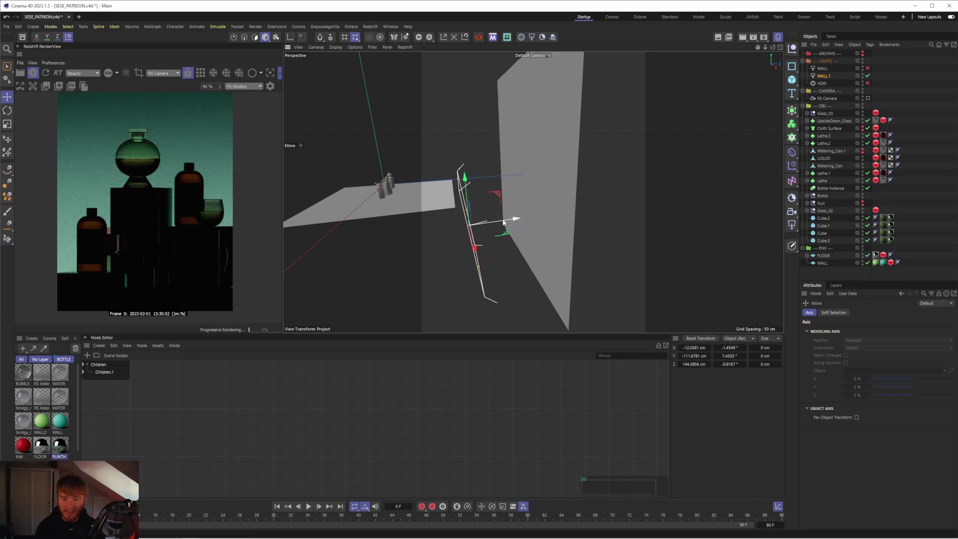
drag(503, 222, 527, 221)
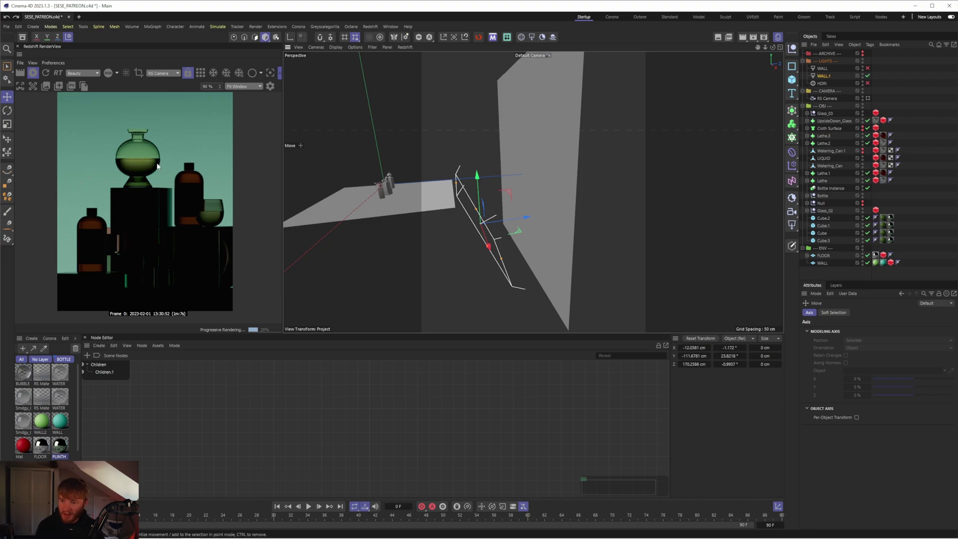
Step: Select the WALL backdrop plane to inspect its size and position
scroll(148, 203, down, 1)
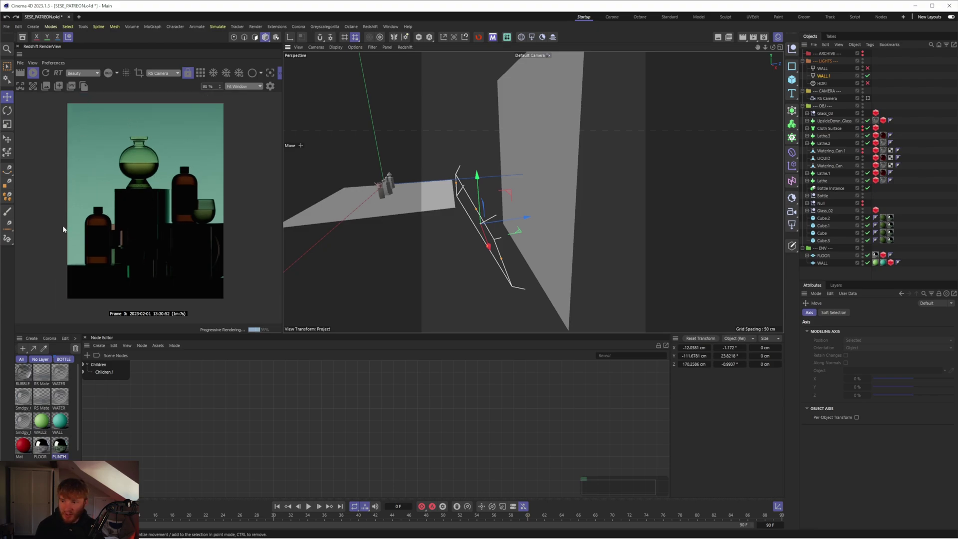
scroll(109, 241, up, 1)
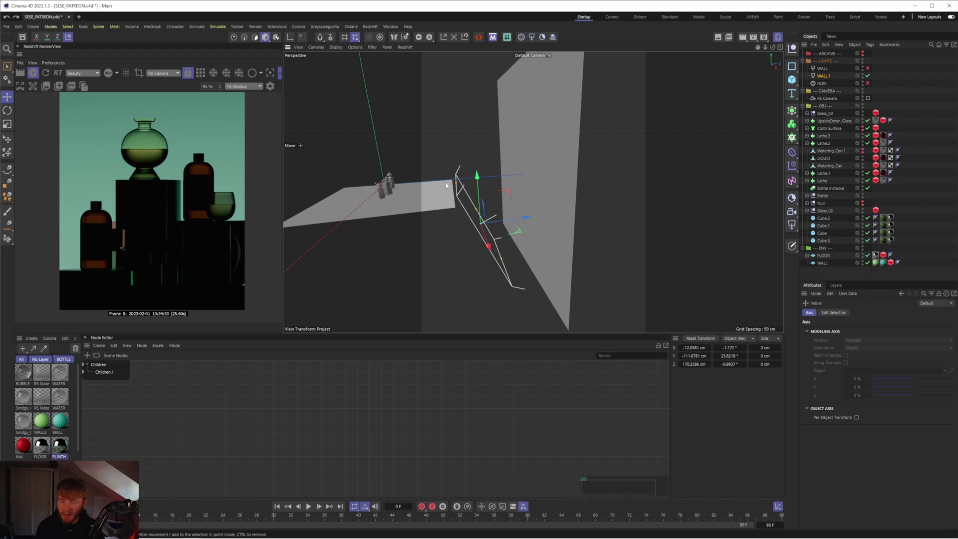
click(533, 150)
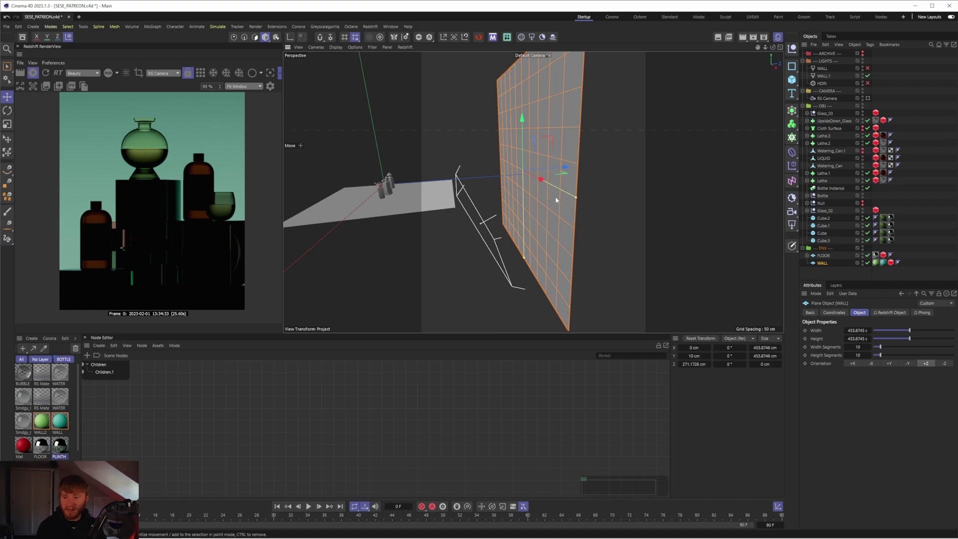
Step: Rename the WALL.1 light to BG
double_click(824, 76)
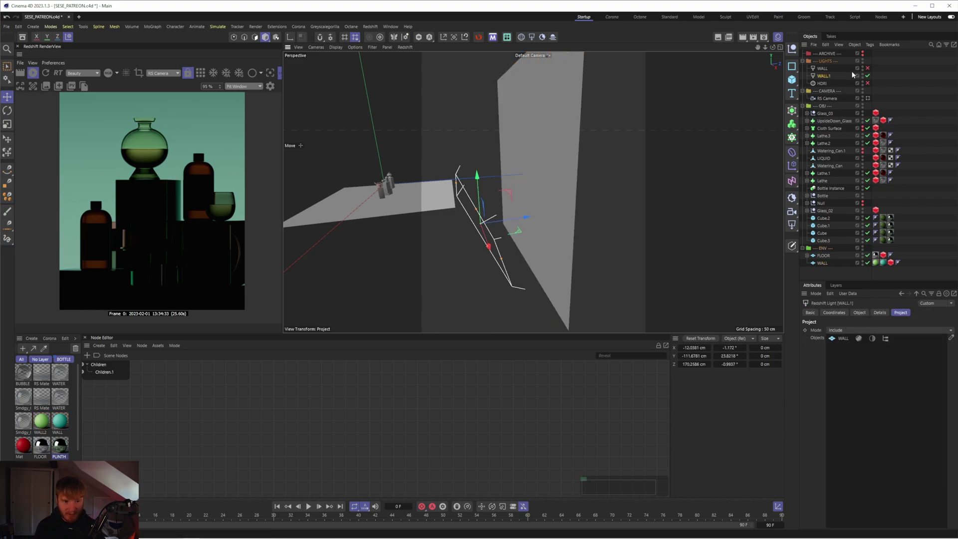
text(BG)
key(Return)
key(Up)
key(h)
Step: Switch the WALL light back on and set its Reflection contribution to 1
click(867, 68)
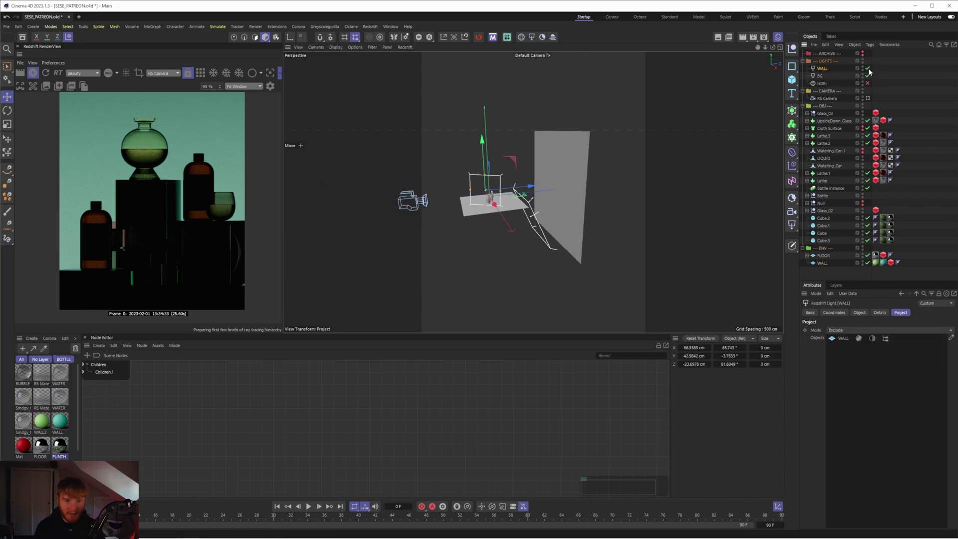
scroll(461, 215, down, 6)
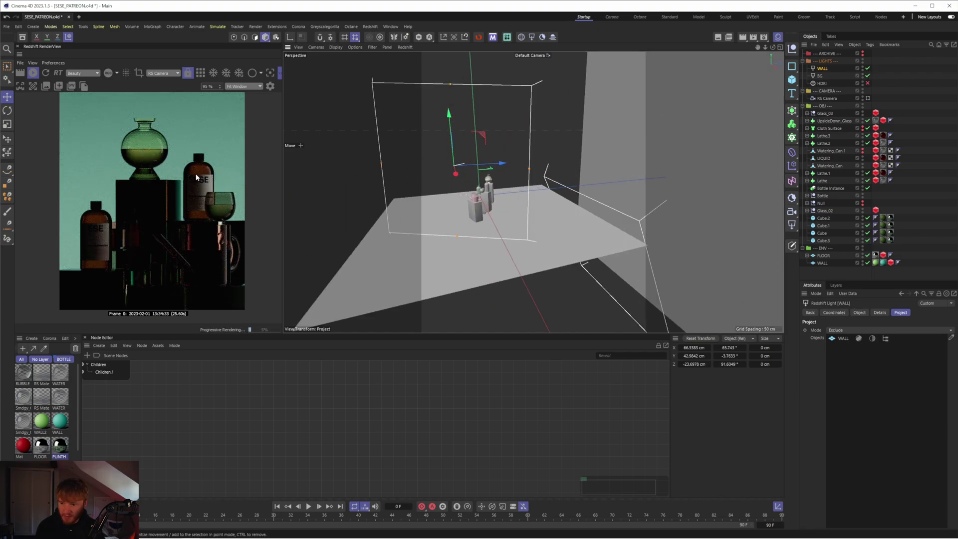
click(879, 312)
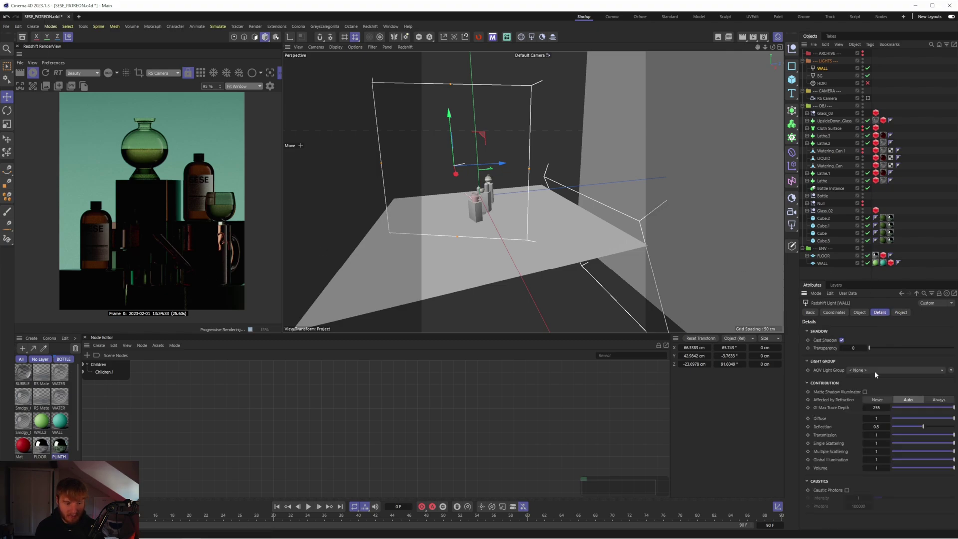
click(876, 426)
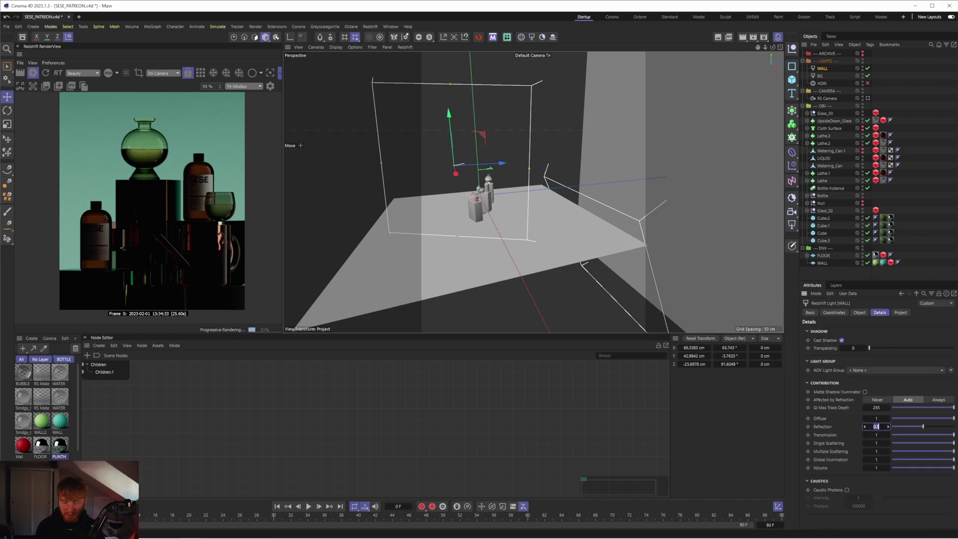
text(1)
key(Return)
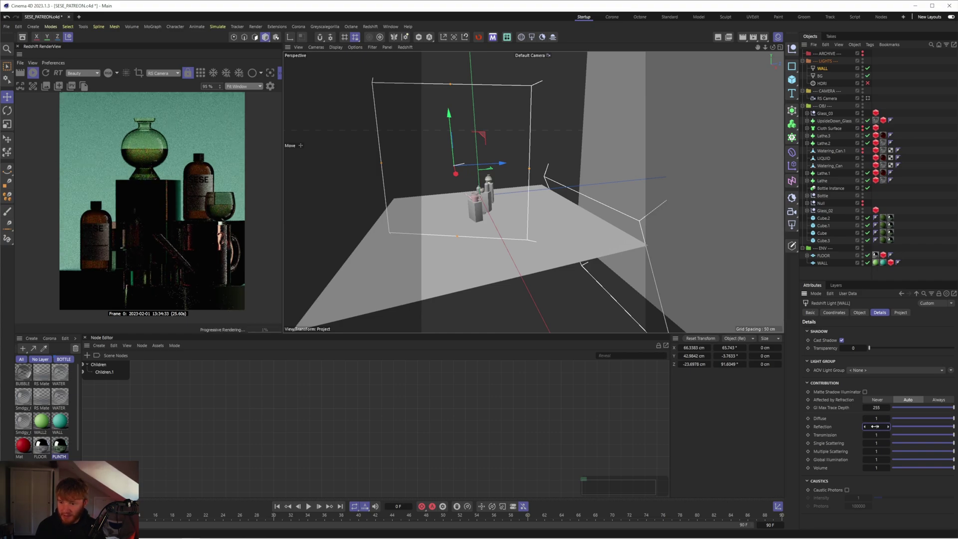
Step: Lower the WALL light's Reflection contribution back to 0.5 and review its intensity settings
click(859, 312)
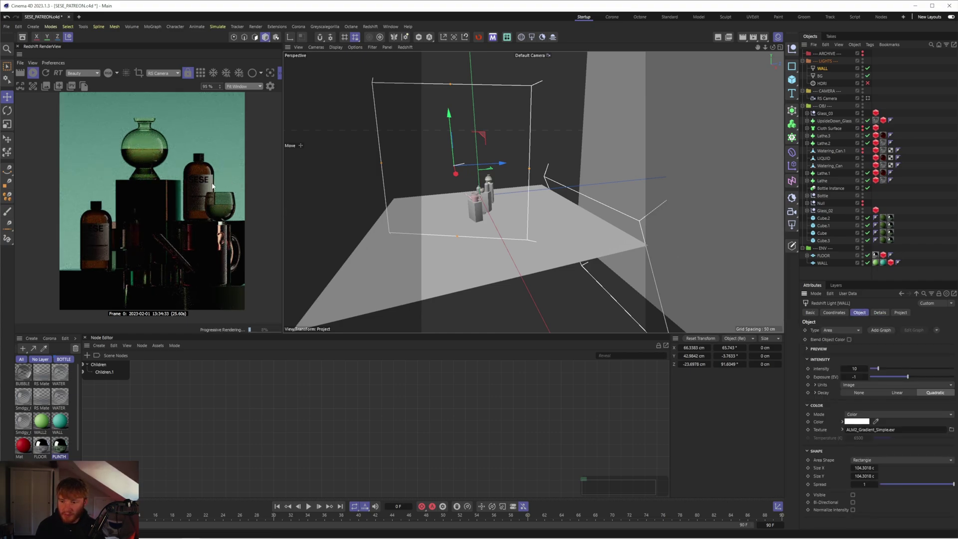
click(878, 313)
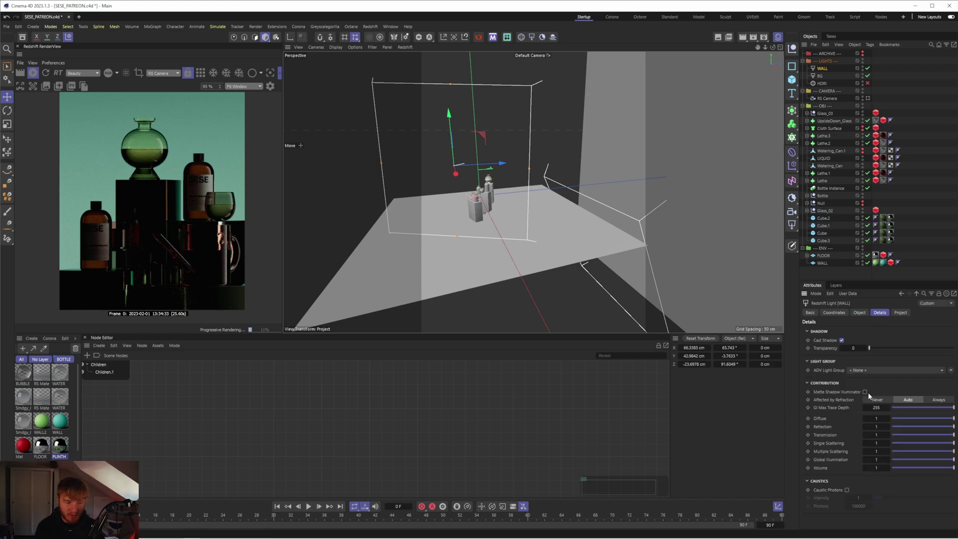
drag(878, 428, 878, 427)
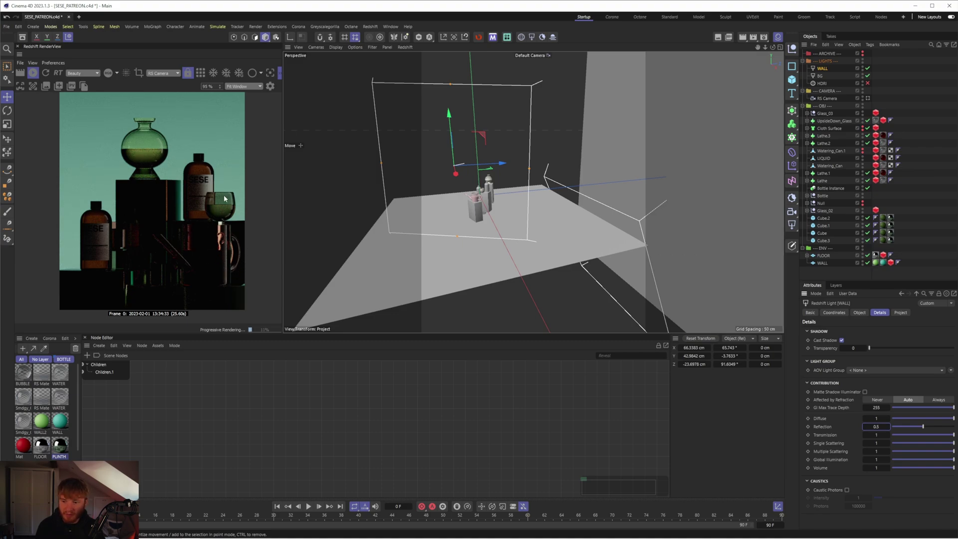
alt+drag(399, 216, 449, 200)
click(859, 312)
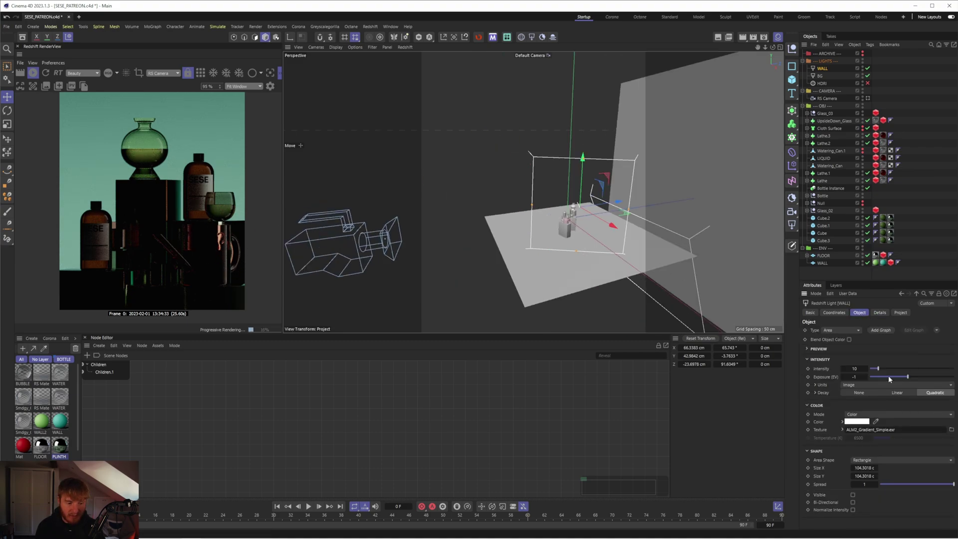
click(842, 429)
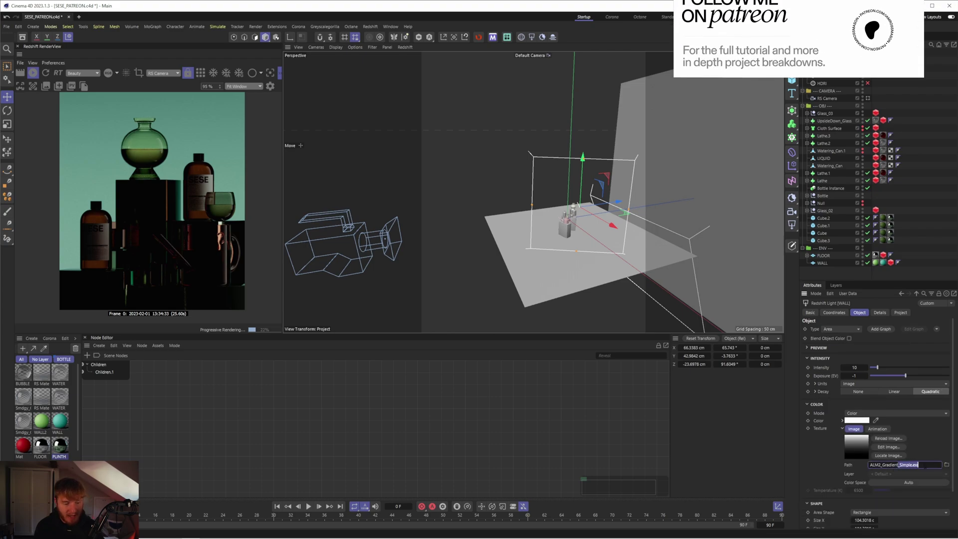
drag(918, 465, 869, 465)
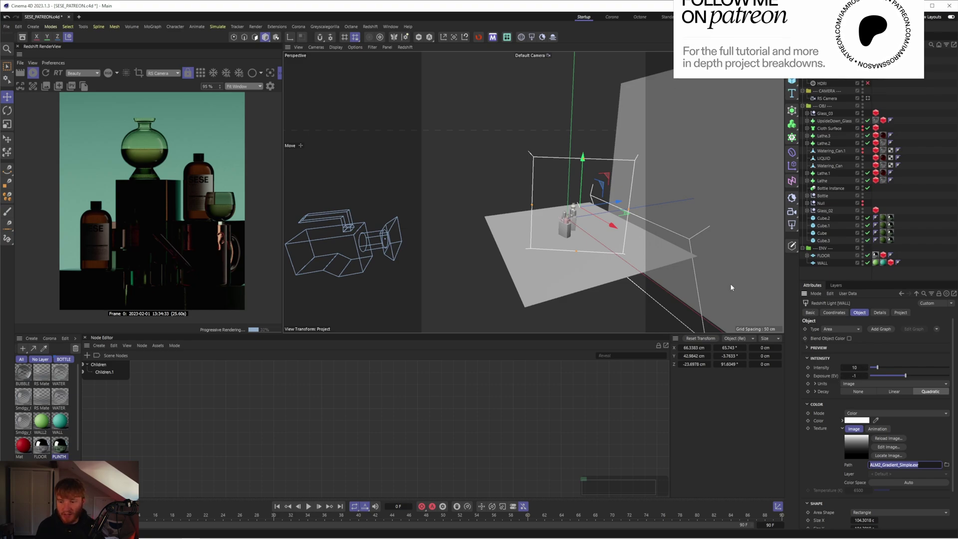
key(w)
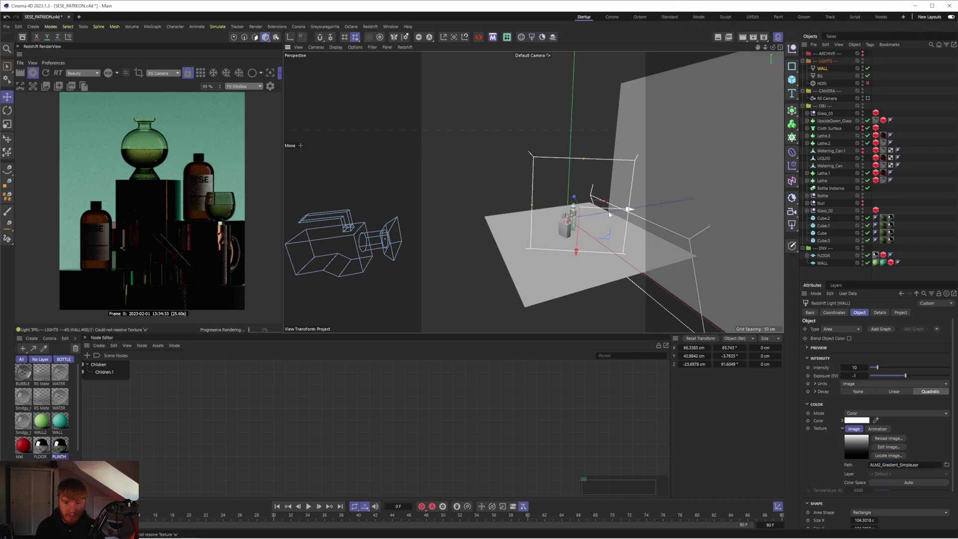
drag(608, 214, 577, 201)
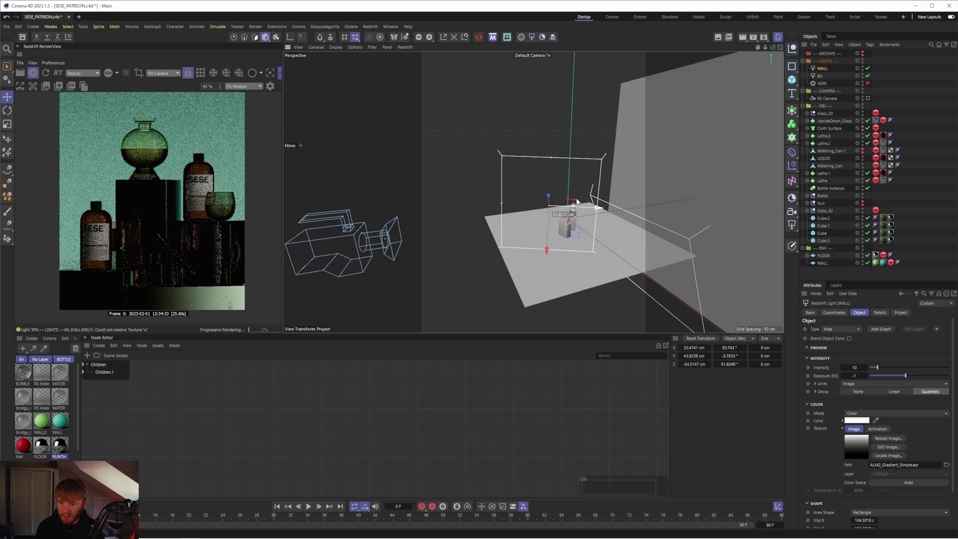
key(ctrl+z)
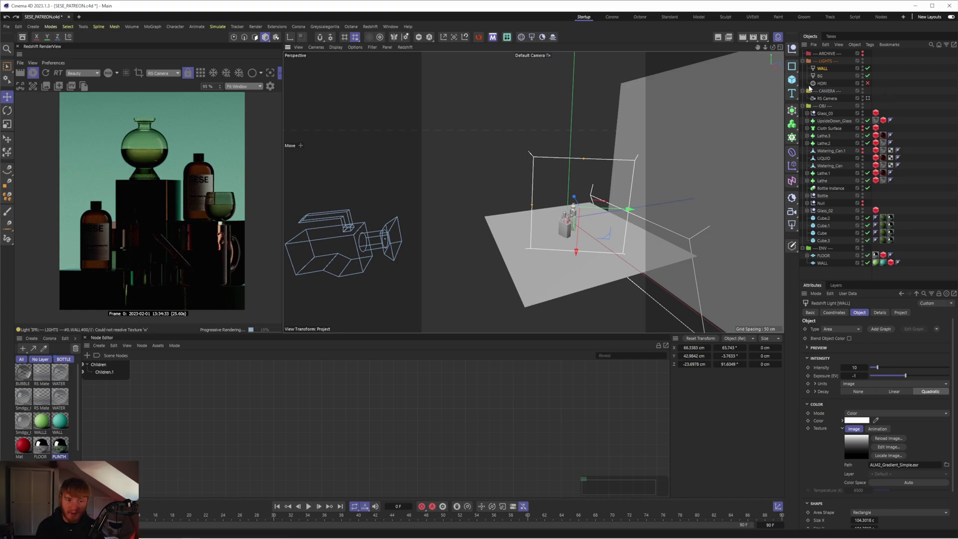
drag(597, 212, 617, 218)
key(r)
key(ctrl+z)
key(ctrl+z)
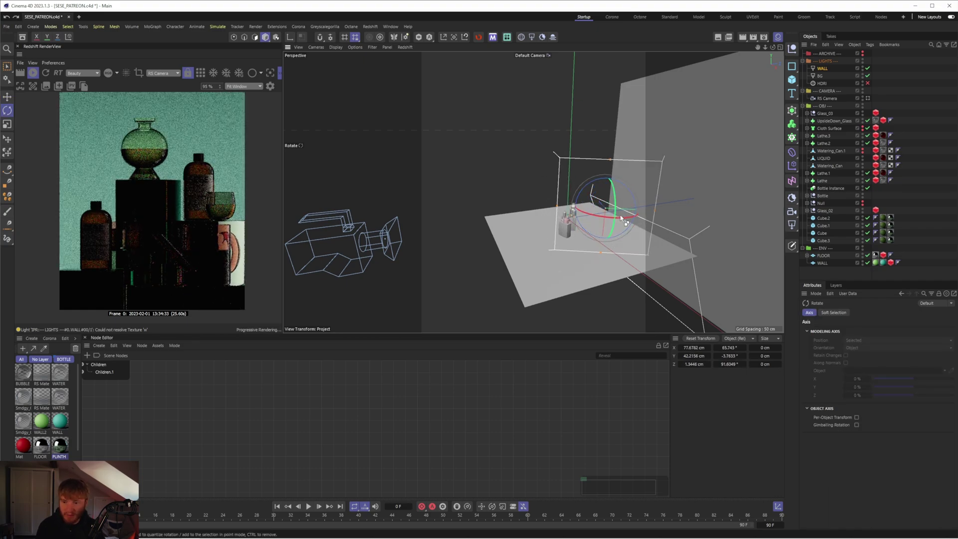
key(e)
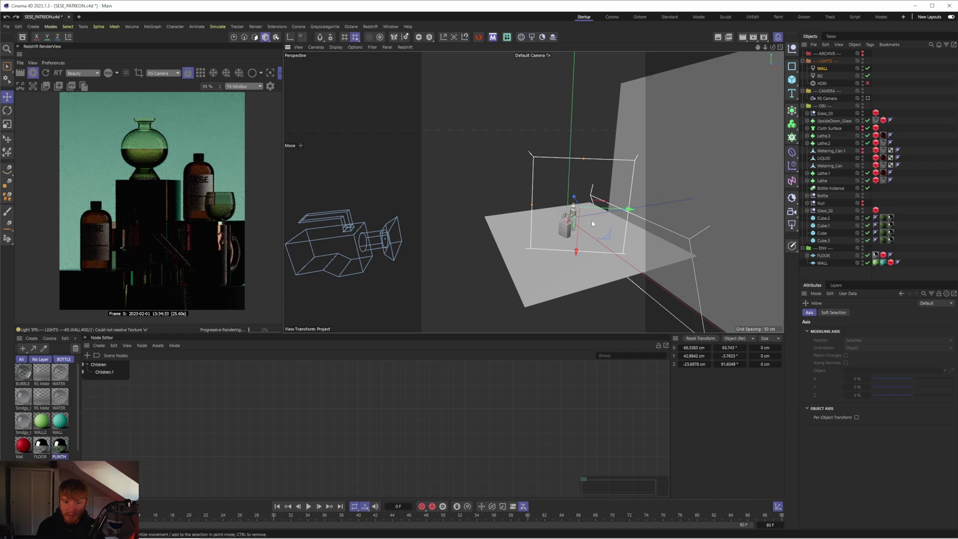
drag(598, 210, 632, 211)
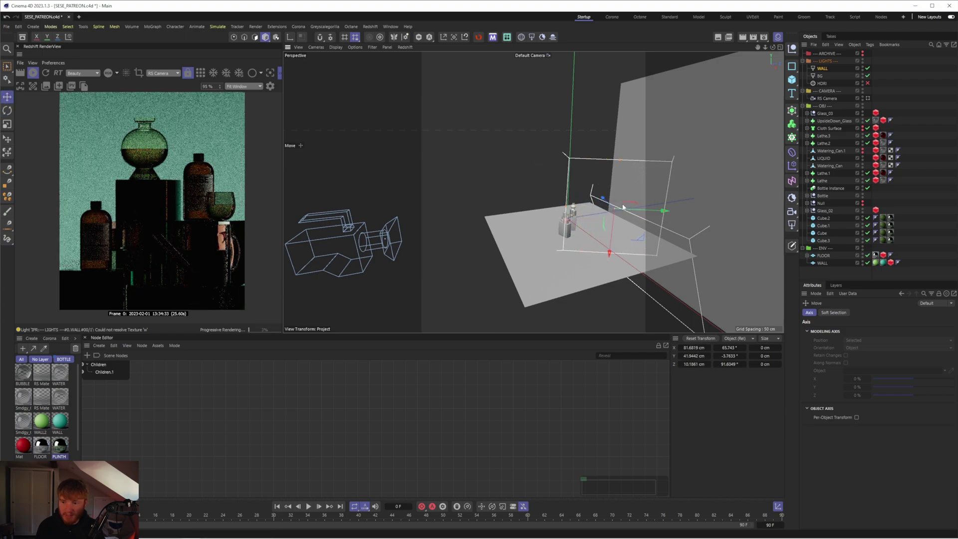
key(ctrl+z)
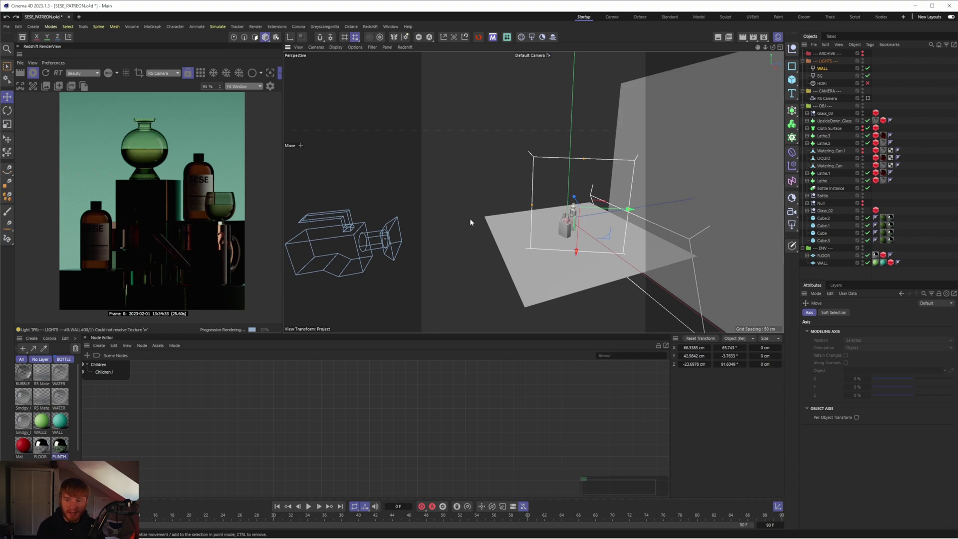
alt+drag(732, 64, 519, 139)
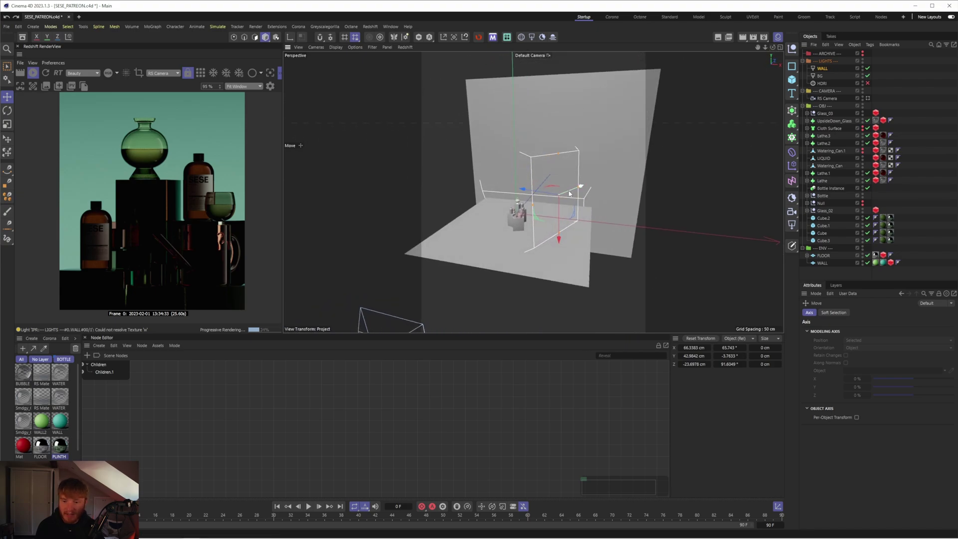
drag(569, 193, 469, 227)
key(r)
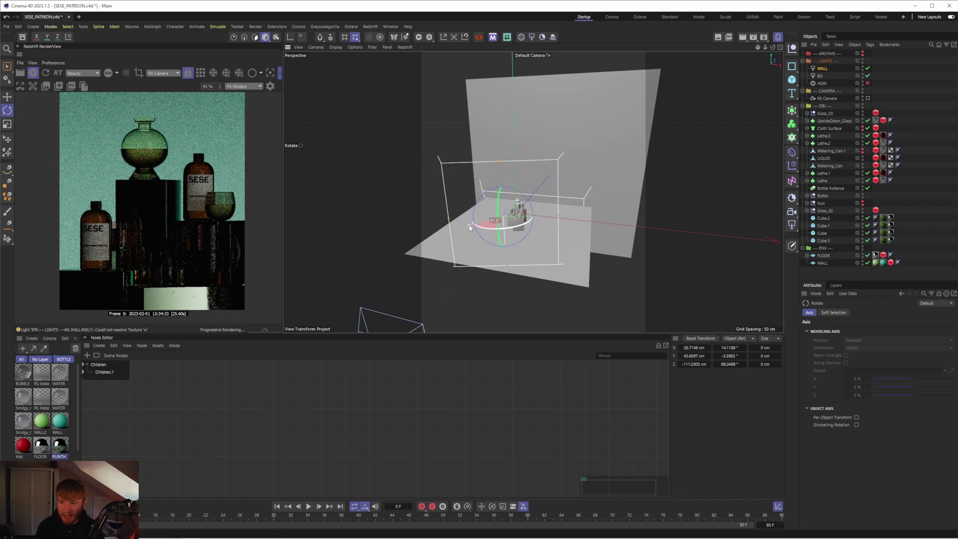
key(e)
drag(521, 215, 573, 213)
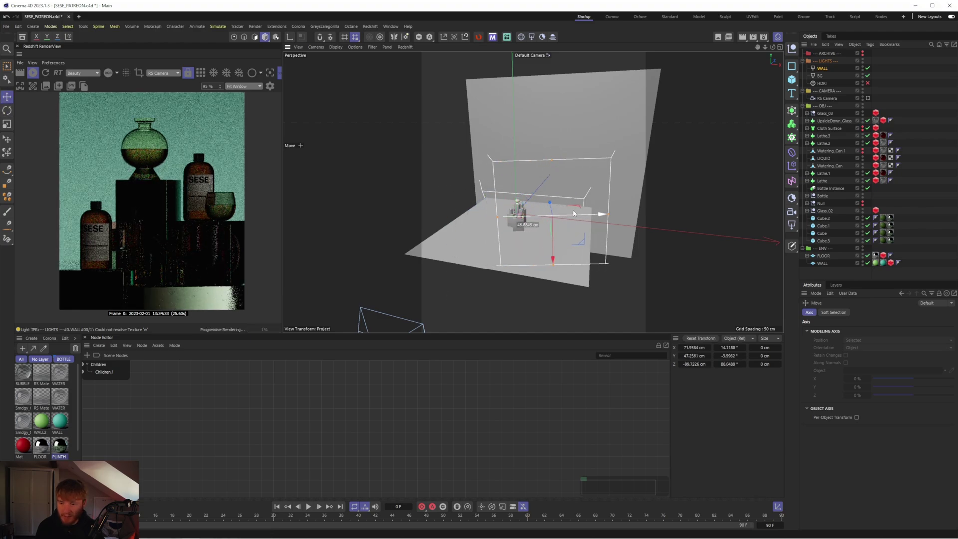
key(ctrl+z)
key(ctrl+z)
key(ctrl+z)
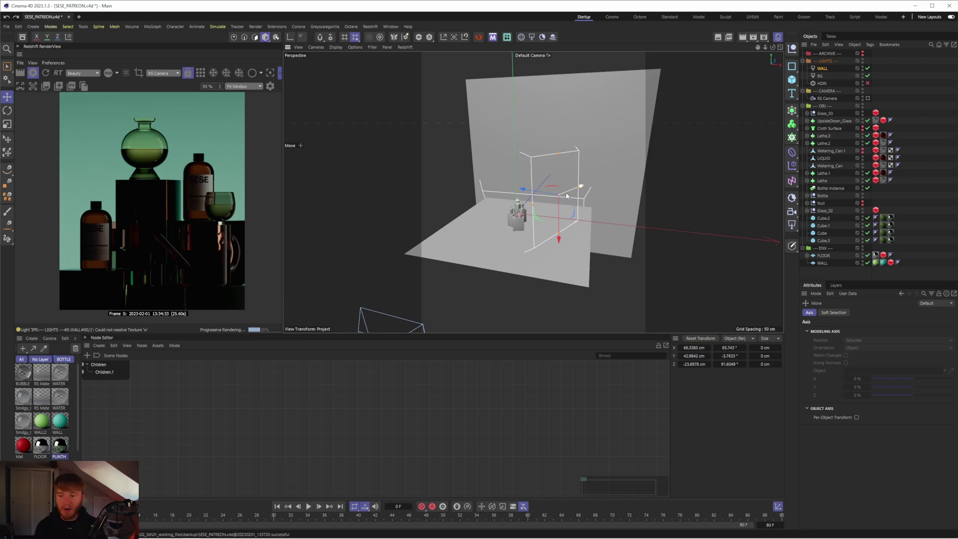
Step: Switch on the HDRI dome light and switch off the BG and WALL lights
alt+drag(643, 174, 653, 272)
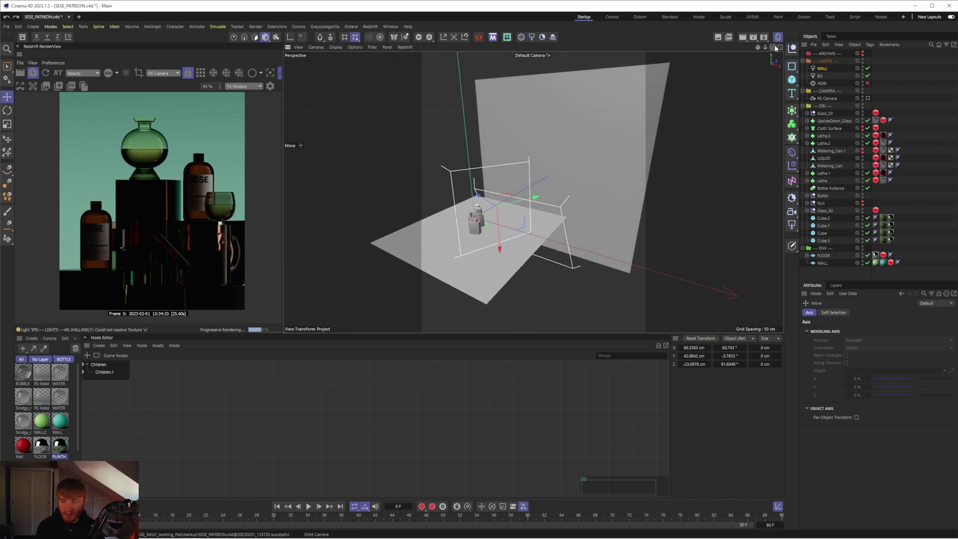
click(867, 83)
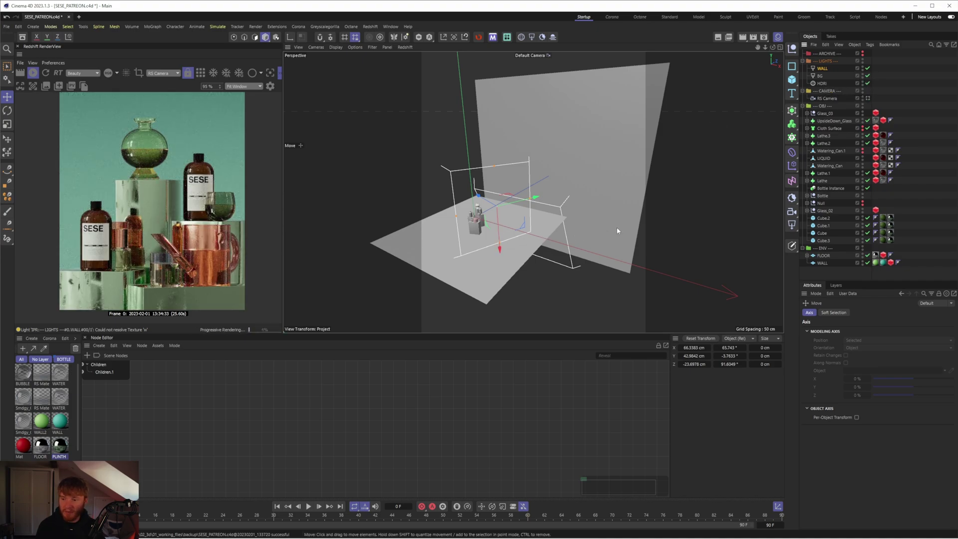
alt+drag(617, 231, 489, 244)
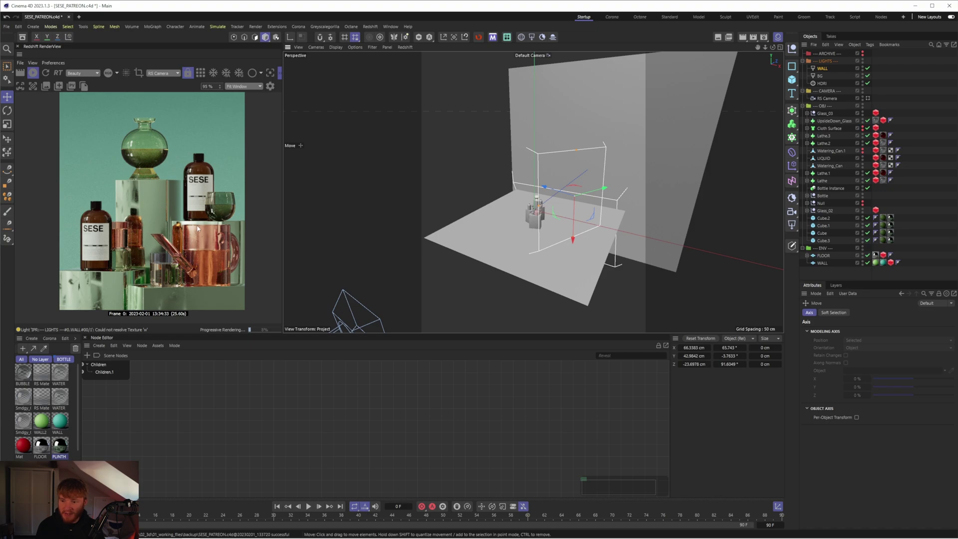
click(868, 76)
click(868, 68)
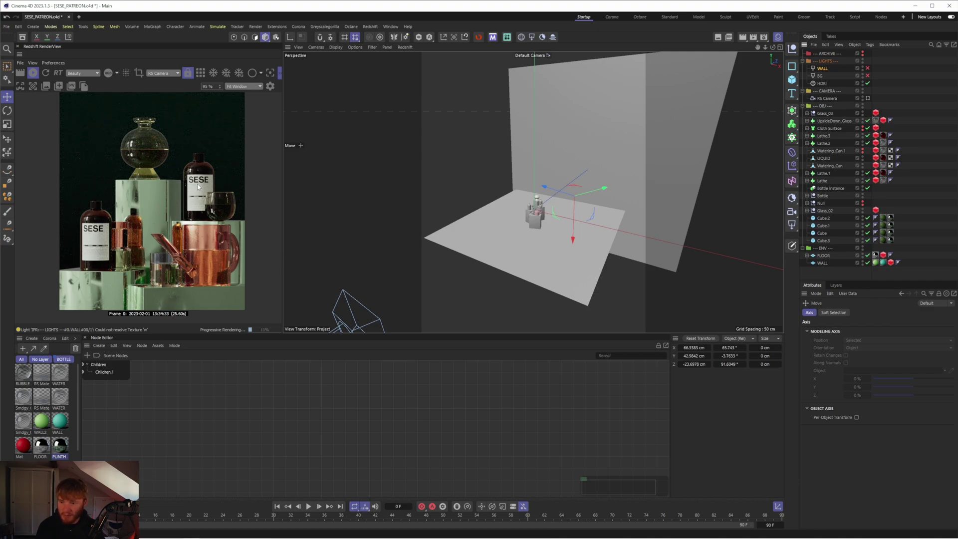
scroll(75, 249, up, 3)
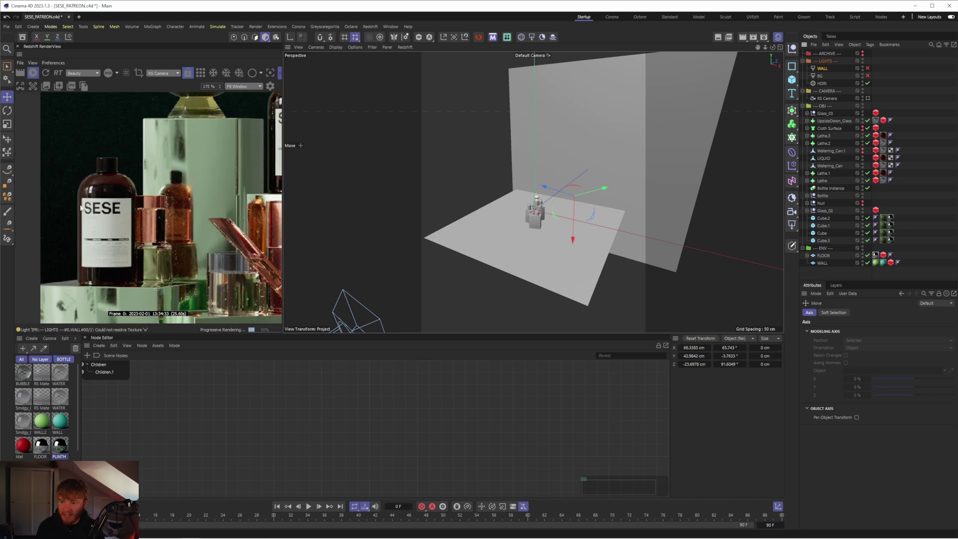
scroll(96, 252, down, 2)
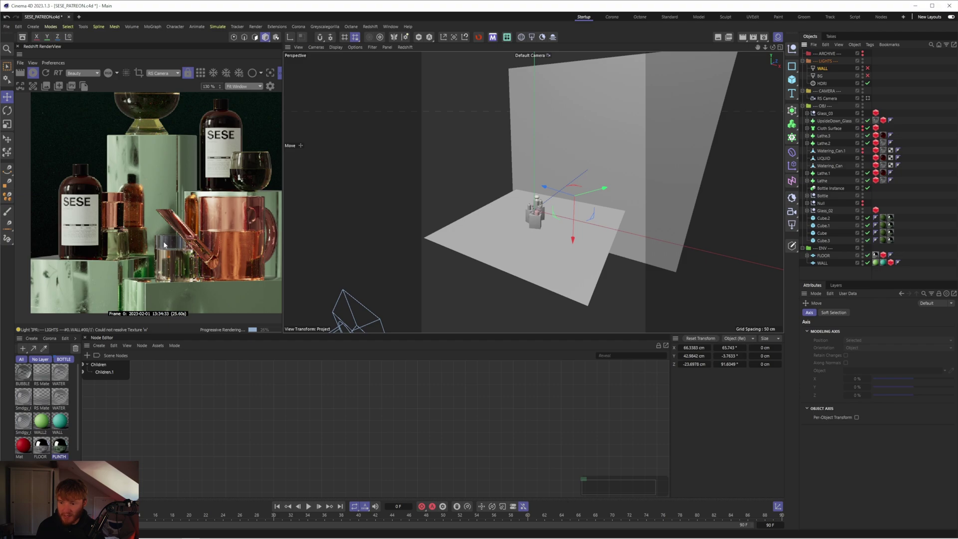
scroll(120, 214, down, 2)
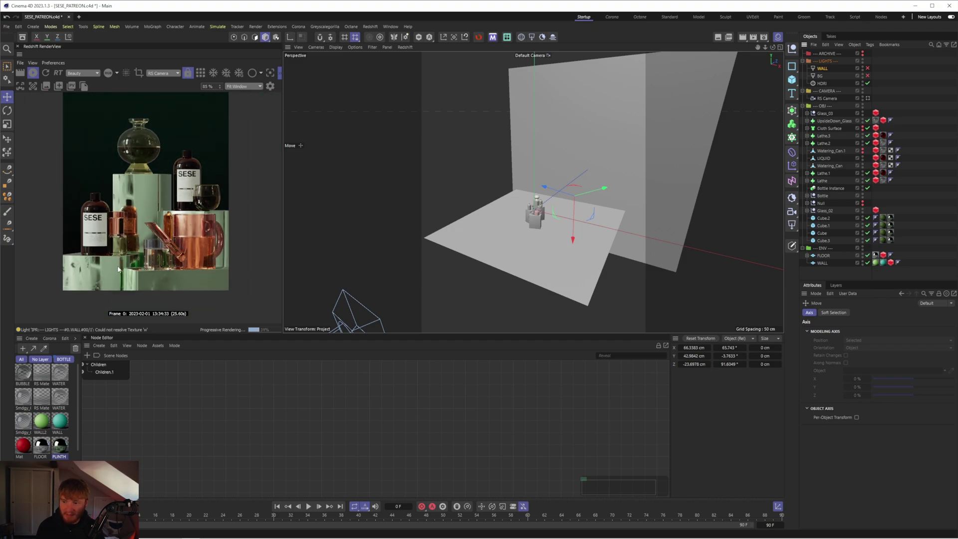
Step: Toggle the WALL light off and back on, then enable the BG light for a teal backdrop
click(822, 77)
click(868, 75)
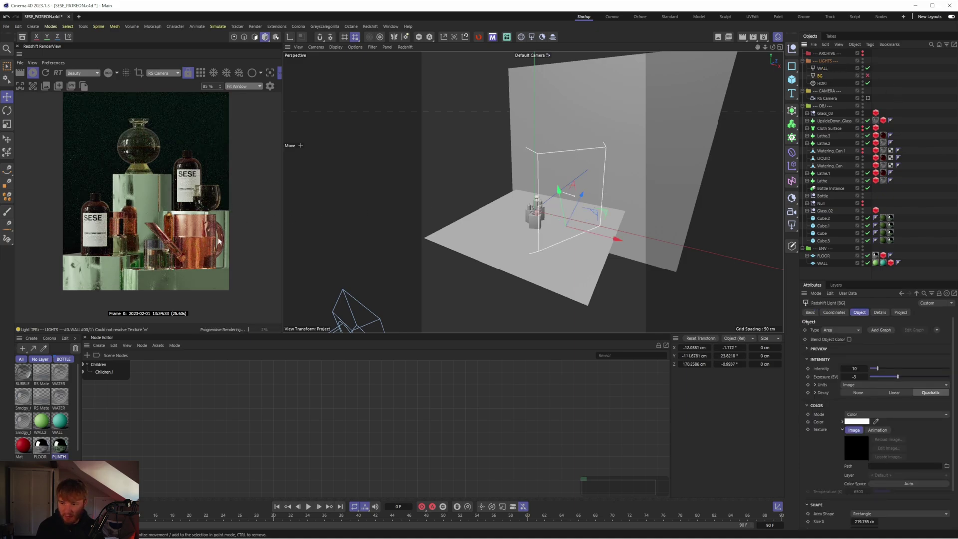
scroll(537, 220, up, 5)
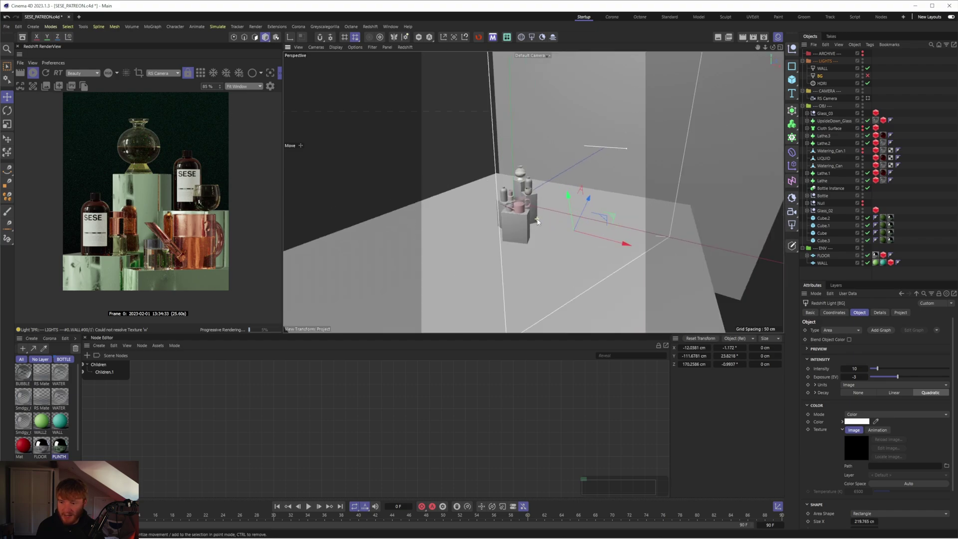
scroll(537, 221, down, 5)
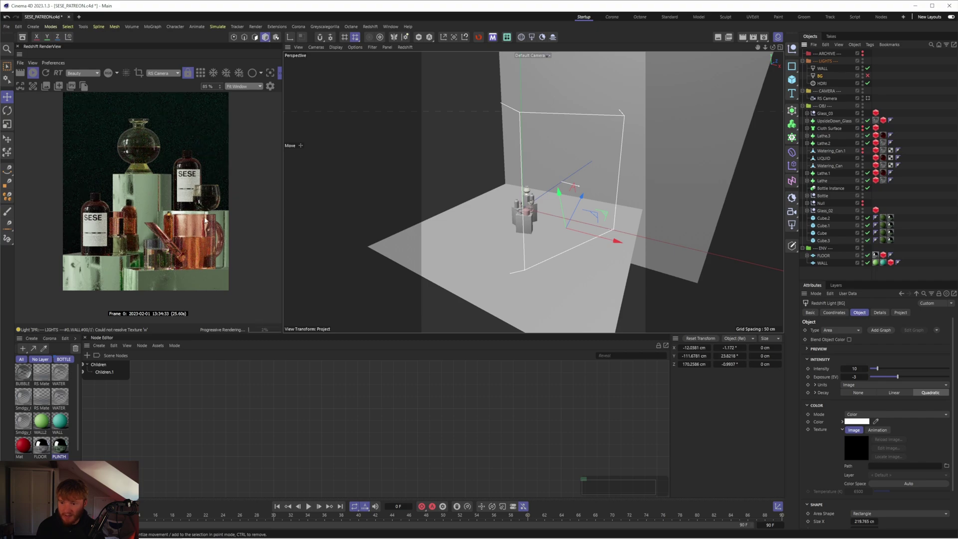
scroll(205, 220, up, 2)
click(867, 68)
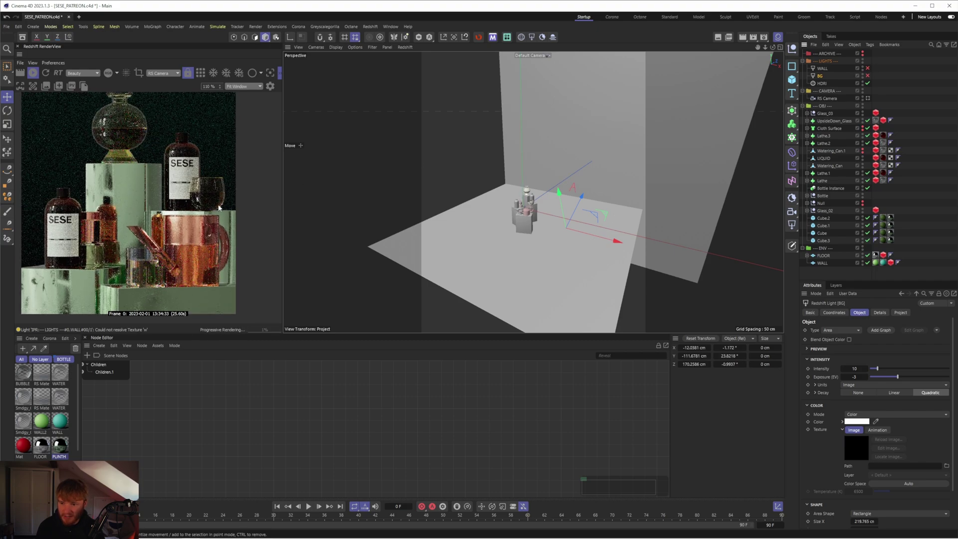
click(868, 68)
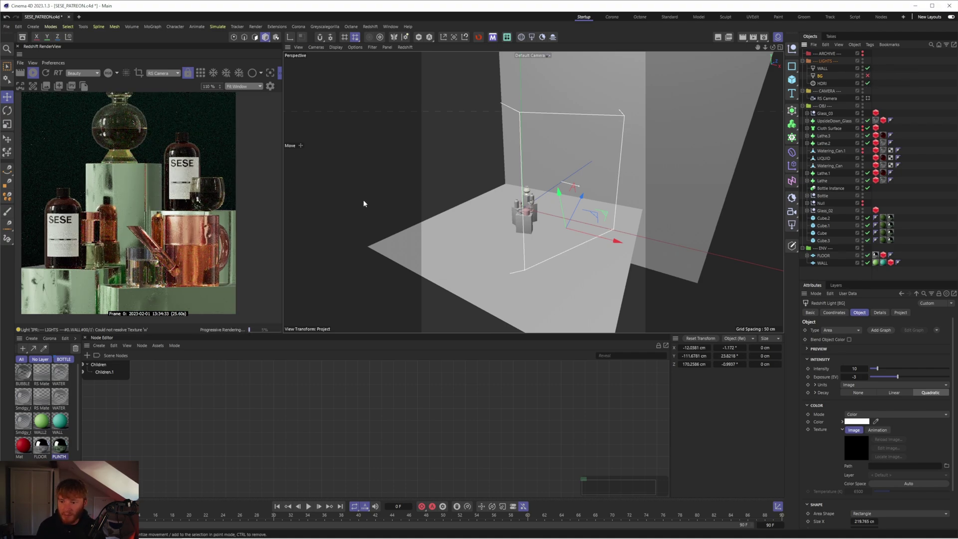
click(868, 75)
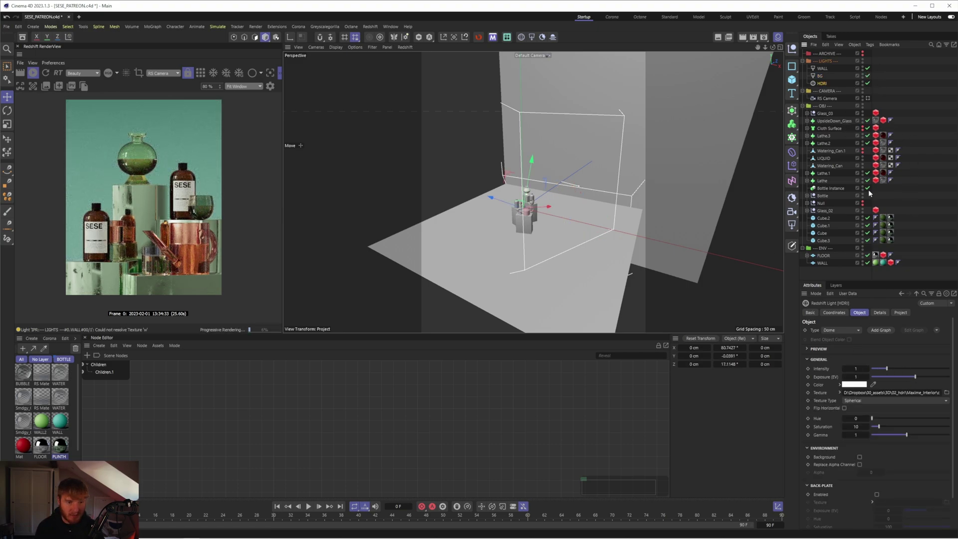
Step: Expand the HDRI dome's texture settings and try a saturation of 100
click(840, 392)
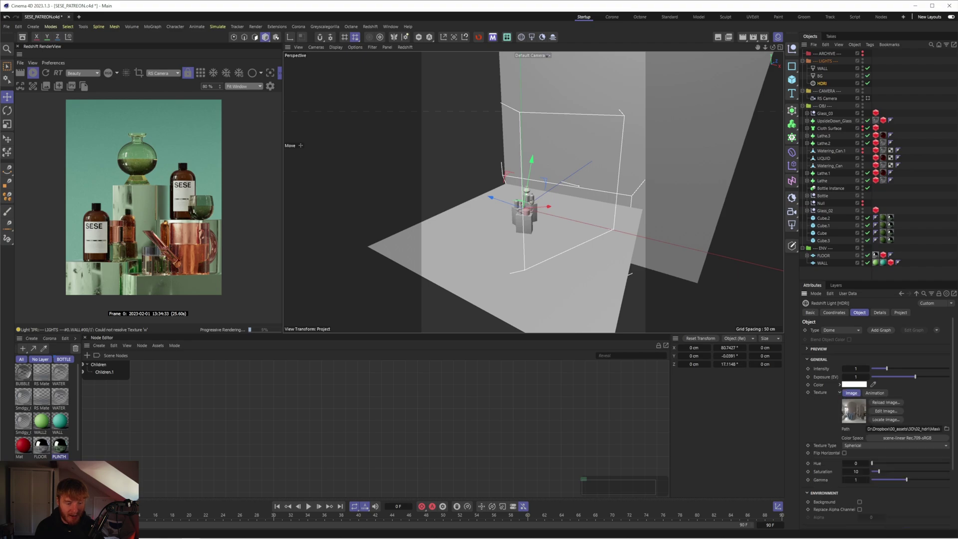
click(912, 429)
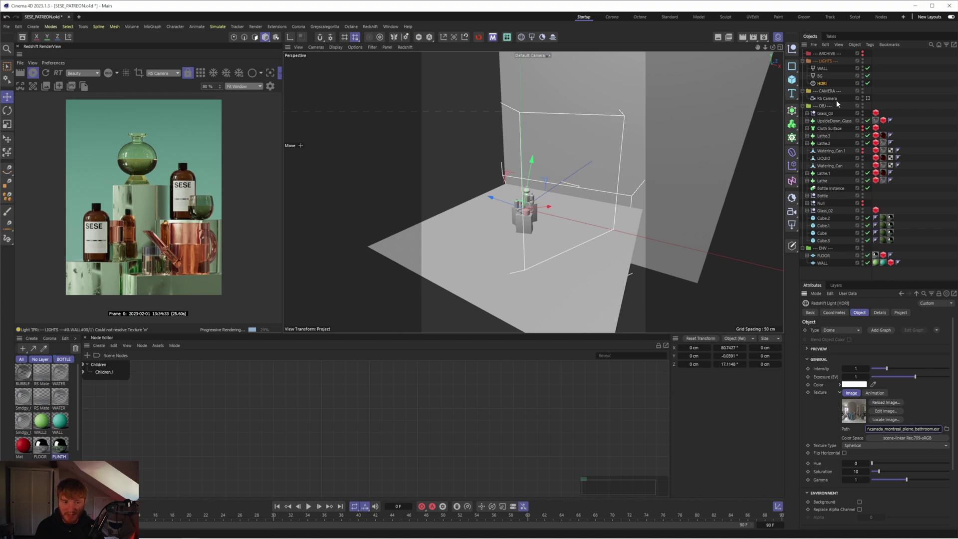
double_click(856, 471)
text(100)
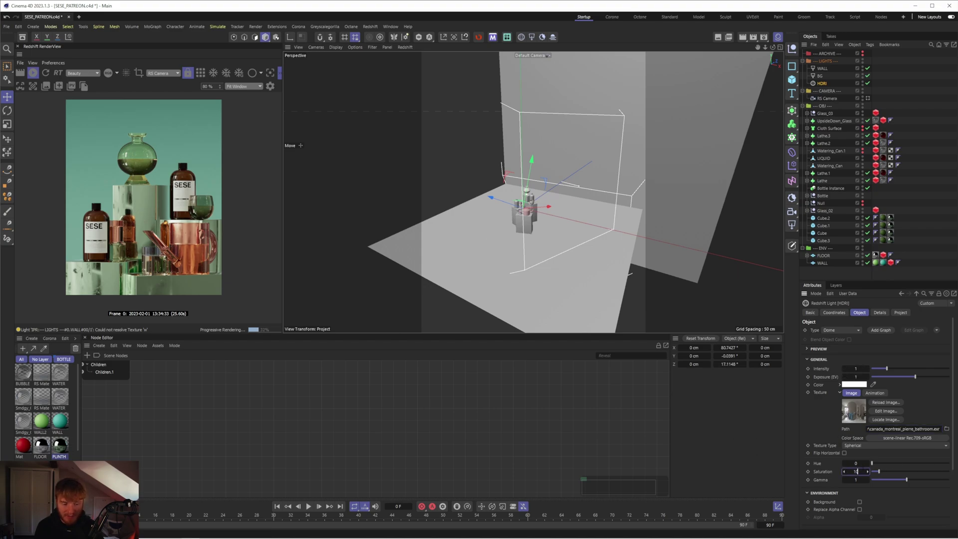
key(Return)
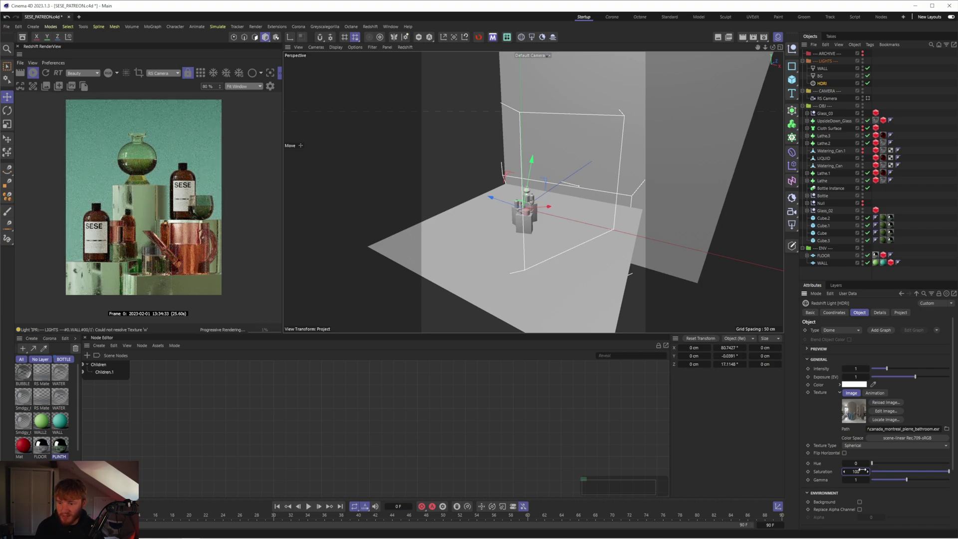
Step: Return the HDRI saturation to 10 and rotate the dome slightly
double_click(855, 471)
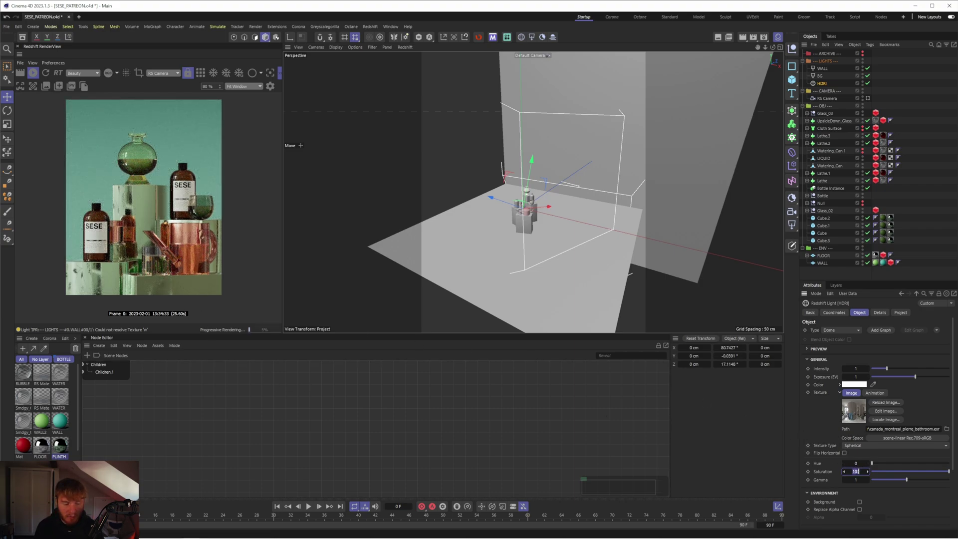
text(10)
key(Return)
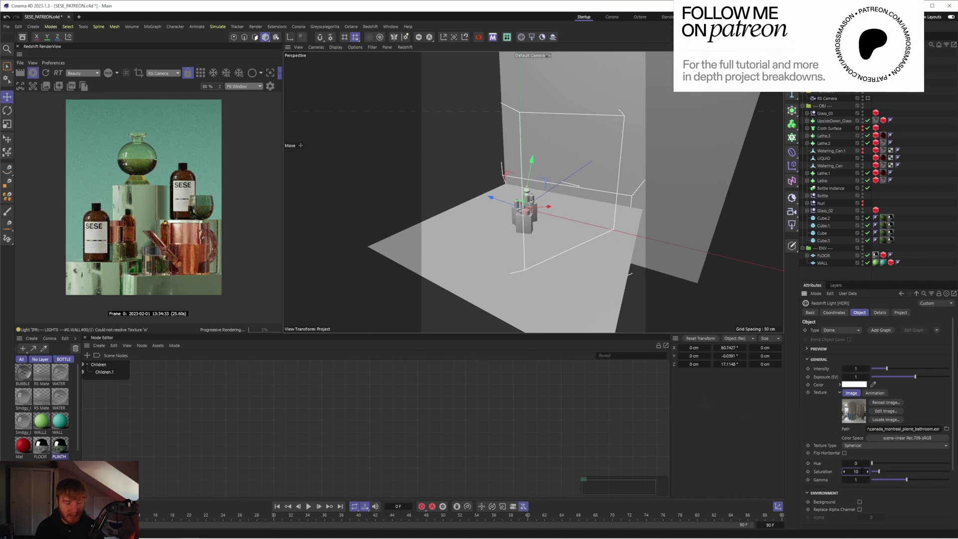
key(r)
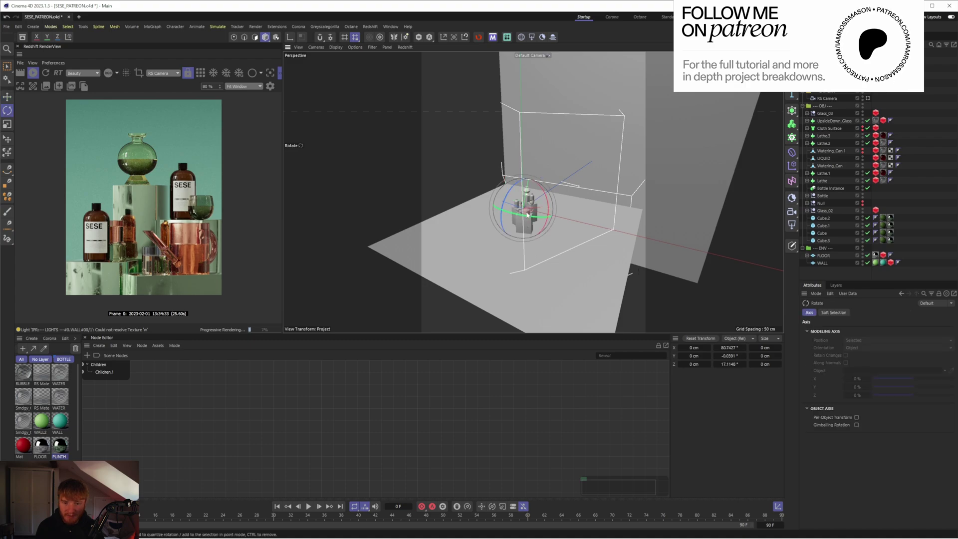
mouse_move(522, 210)
mouse_down()
mouse_move(433, 183)
mouse_move(334, 170)
mouse_move(444, 185)
mouse_move(515, 209)
mouse_up()
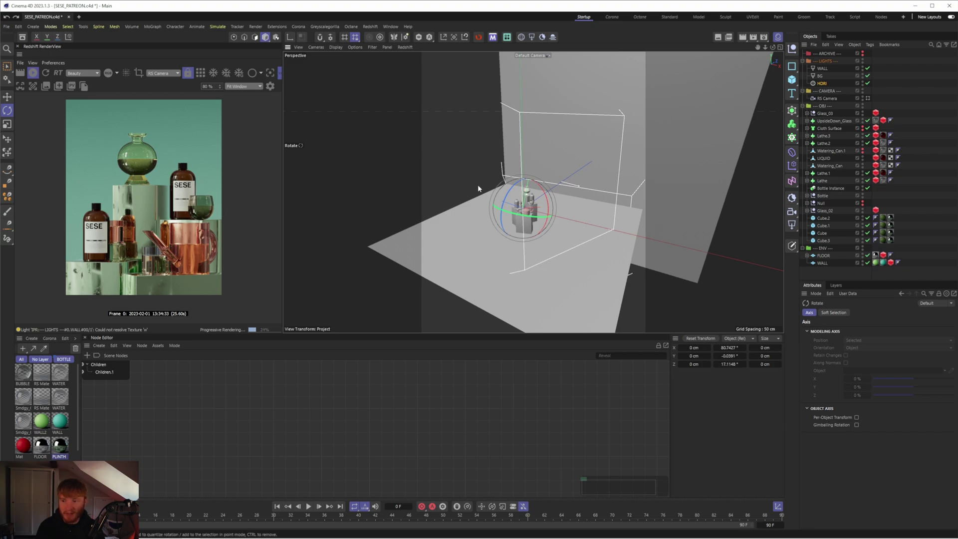
Step: Orbit in around the product group, then select the HDRI dome light
alt+drag(478, 188, 537, 208)
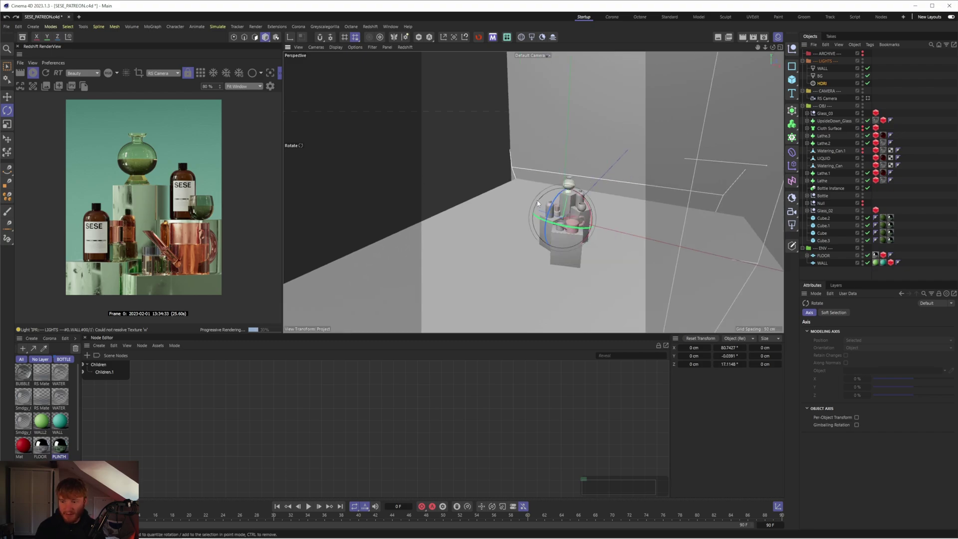
alt+right_drag(537, 207, 512, 210)
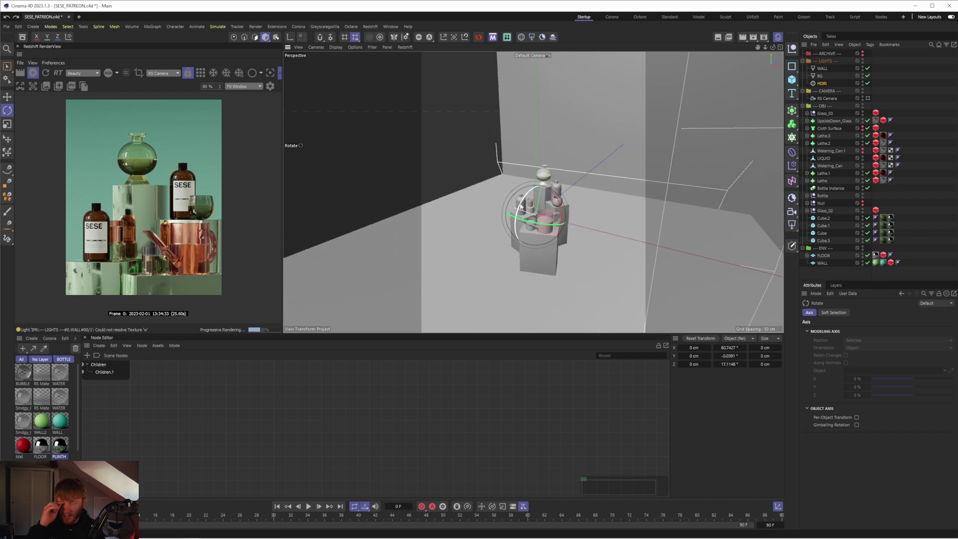
alt+drag(529, 212, 524, 185)
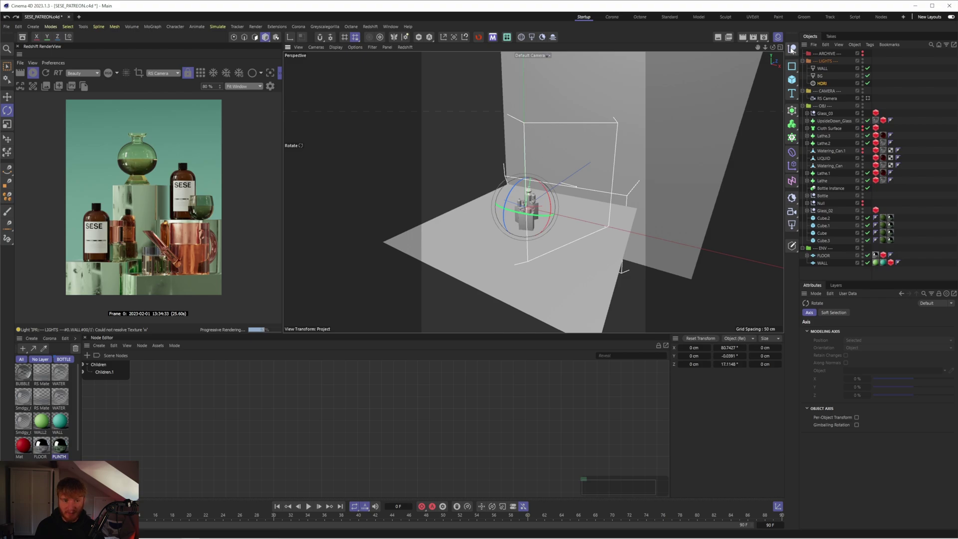
drag(772, 48, 649, 280)
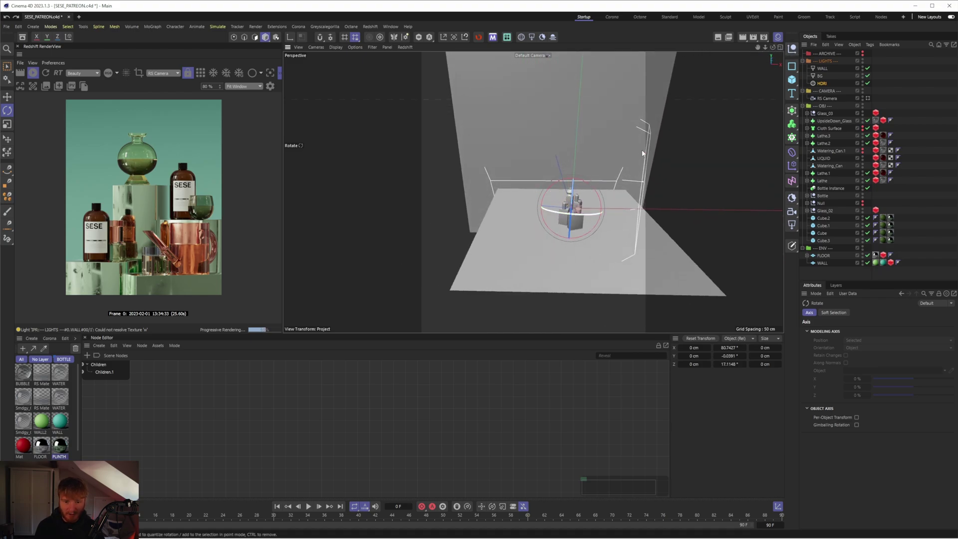
click(823, 83)
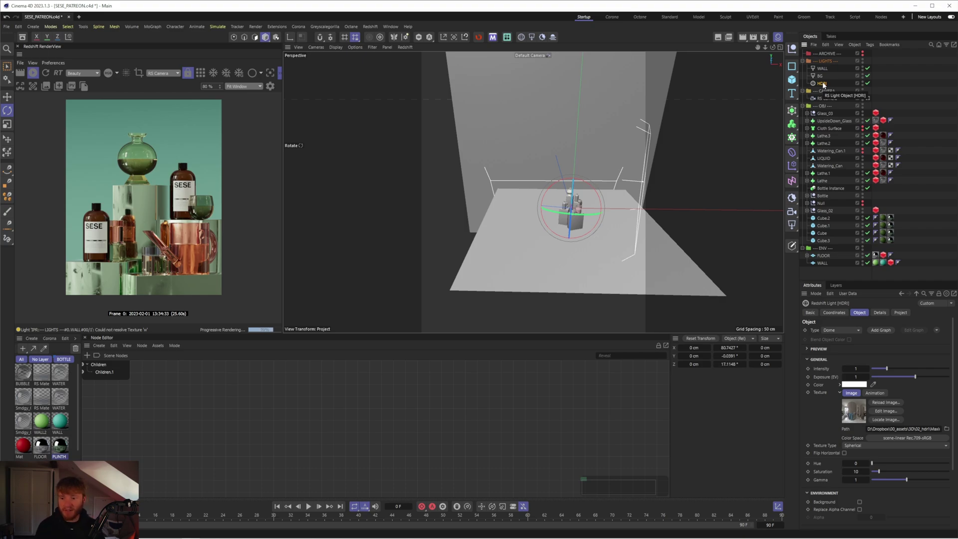
scroll(180, 251, up, 5)
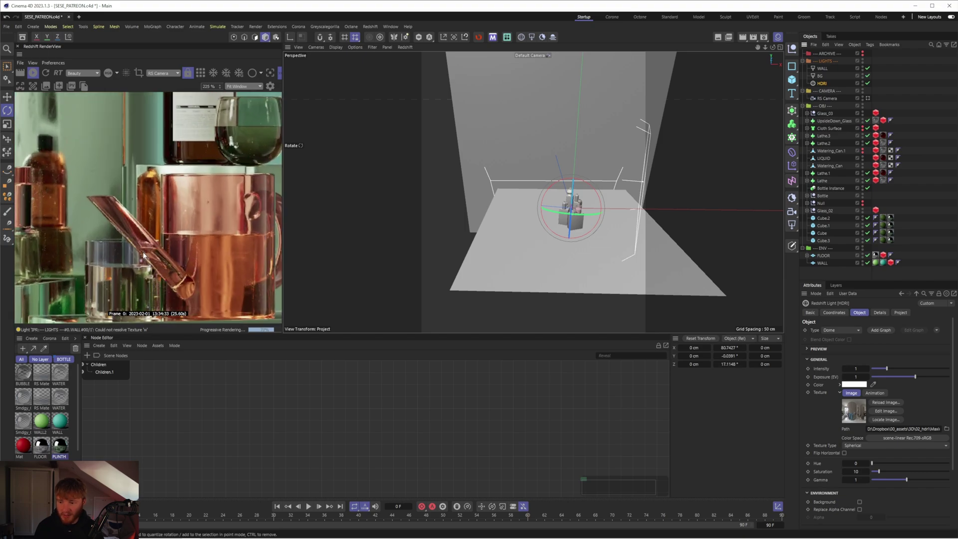
scroll(181, 251, down, 4)
scroll(239, 268, up, 1)
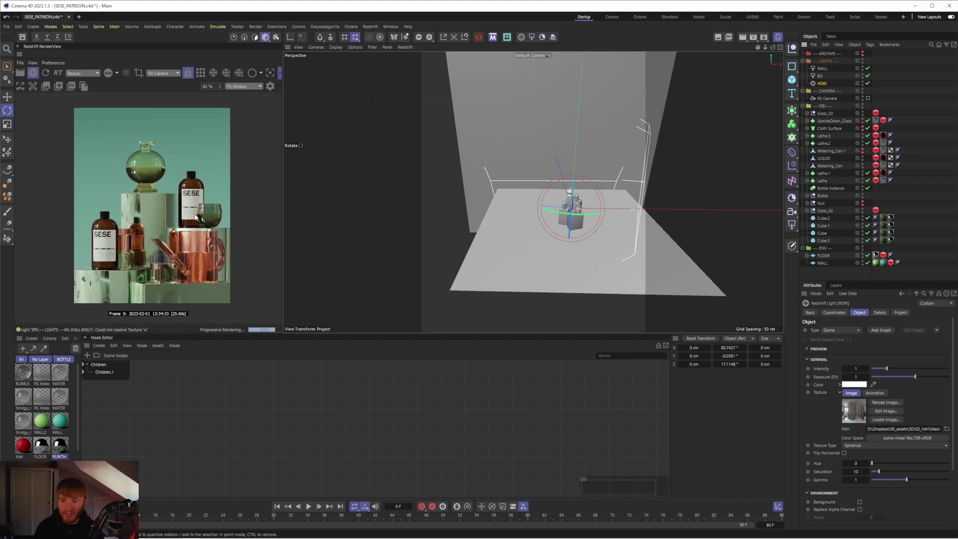
scroll(198, 216, up, 4)
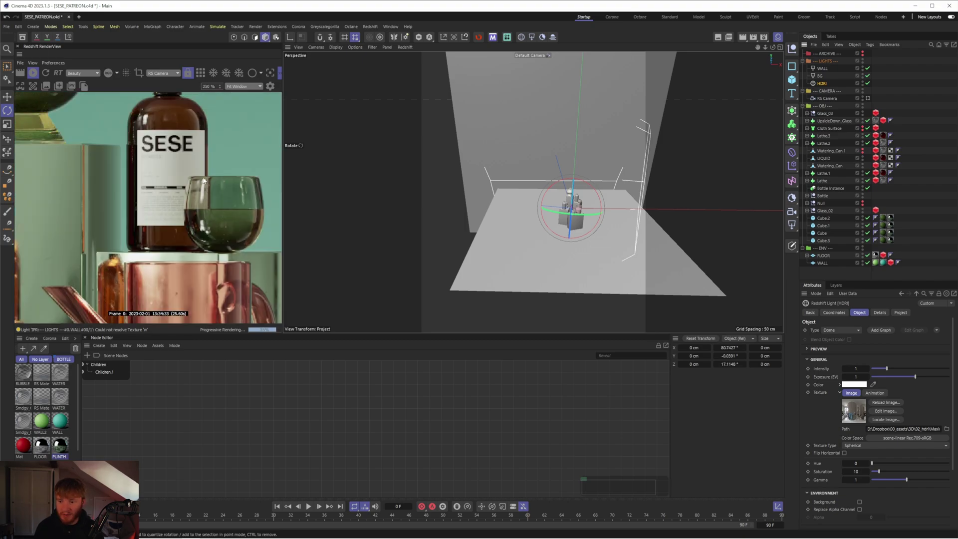
scroll(201, 219, down, 4)
scroll(86, 213, up, 3)
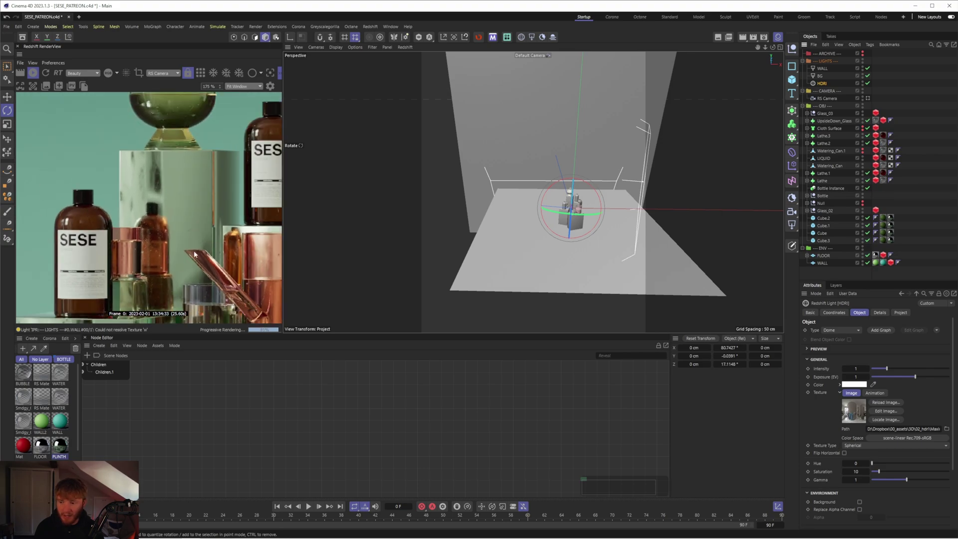
scroll(60, 243, down, 3)
scroll(183, 239, down, 1)
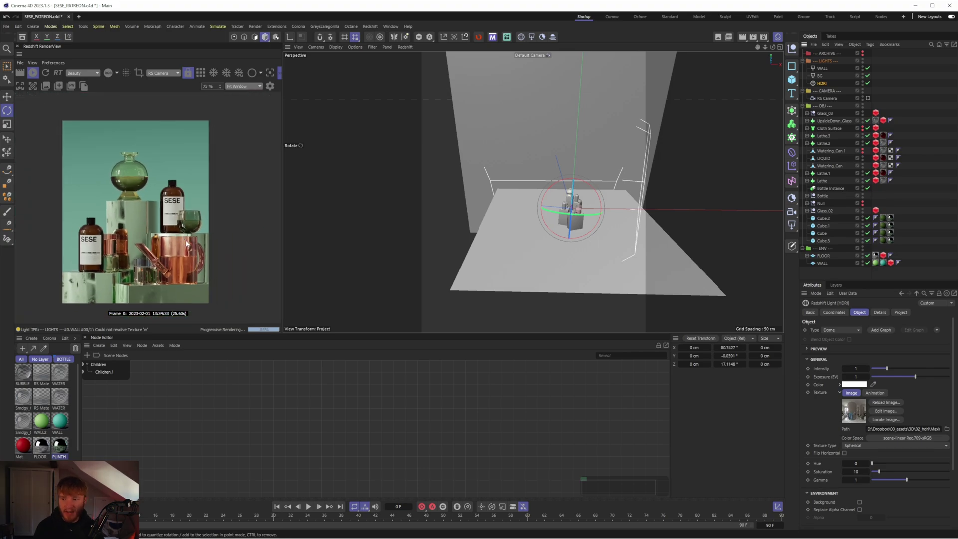
scroll(187, 244, up, 1)
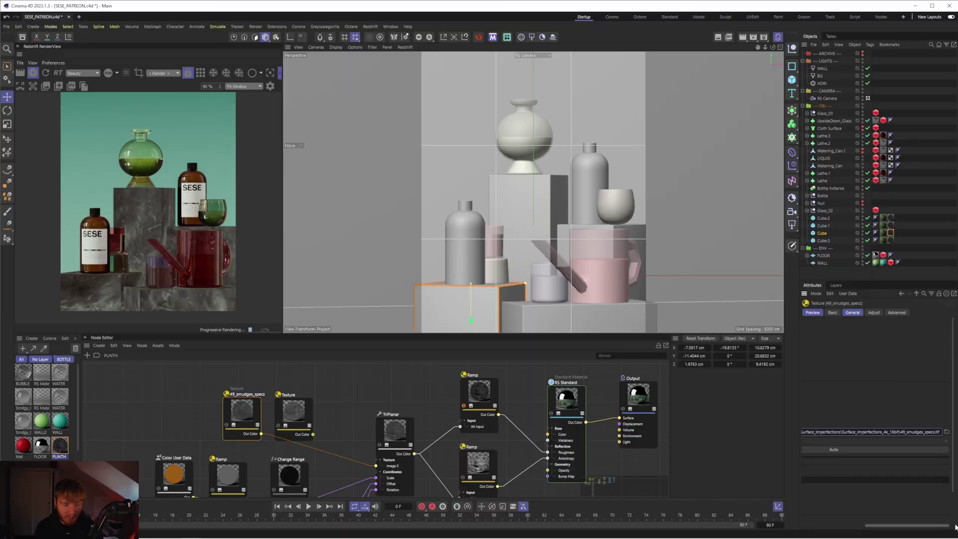
Step: Select the plinth's RS Standard node, expand Lathe to show its Spline, and disable Lathe
scroll(518, 410, up, 3)
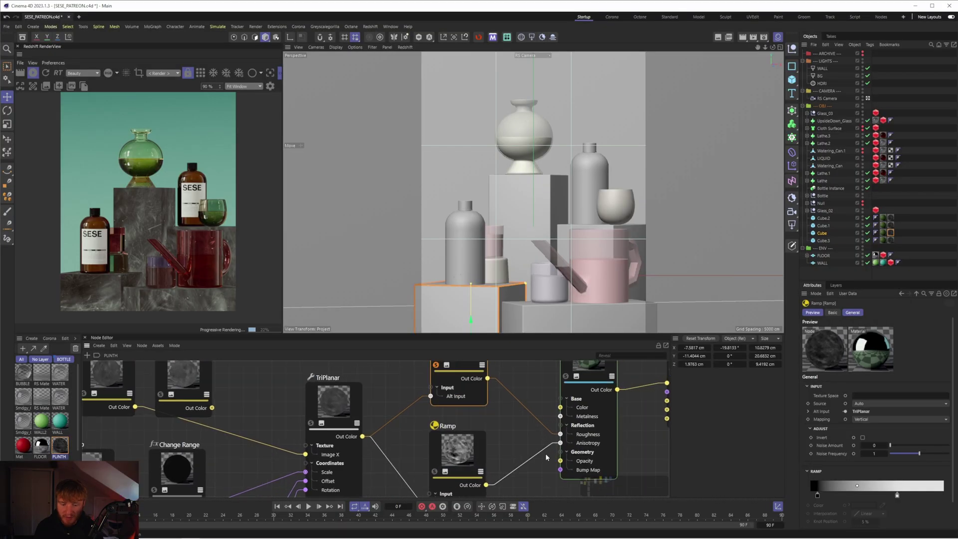
scroll(503, 437, down, 4)
click(528, 399)
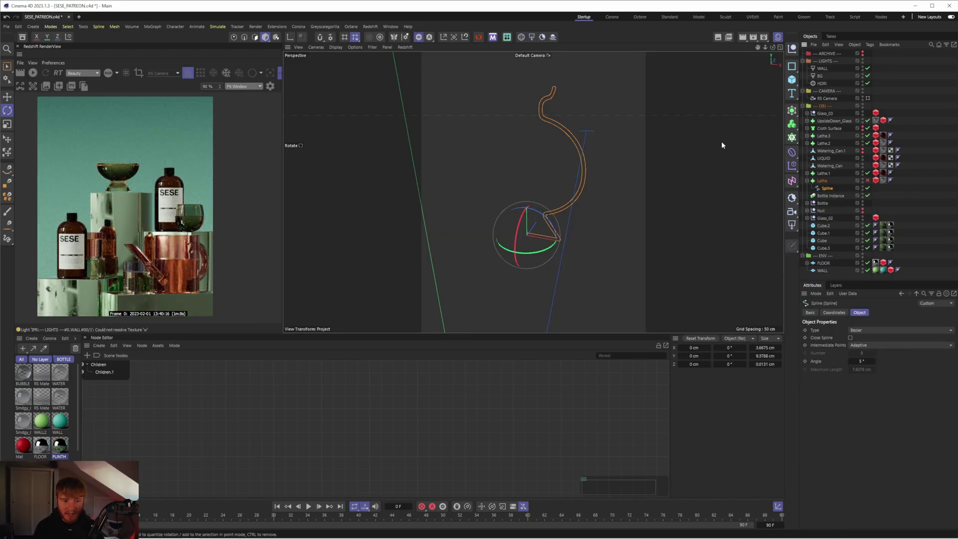
click(807, 180)
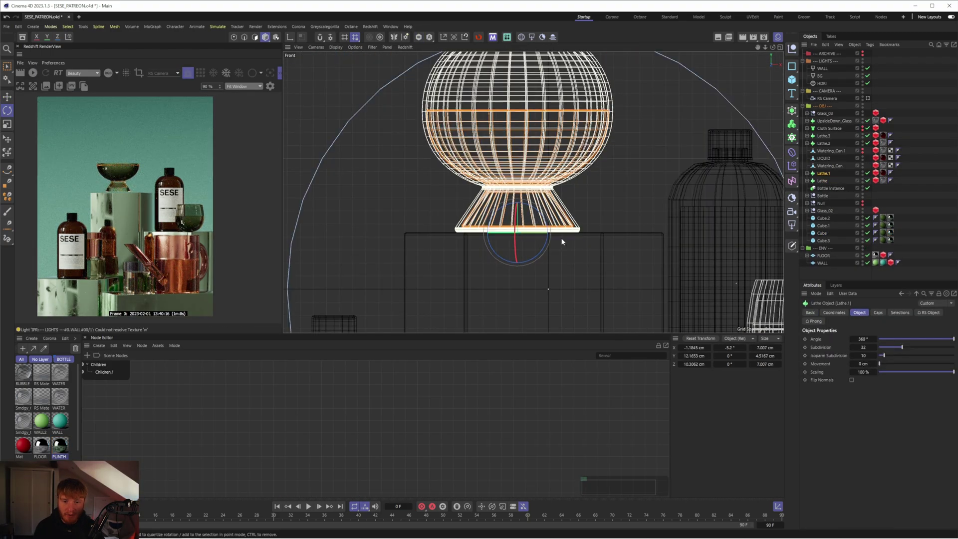
click(867, 180)
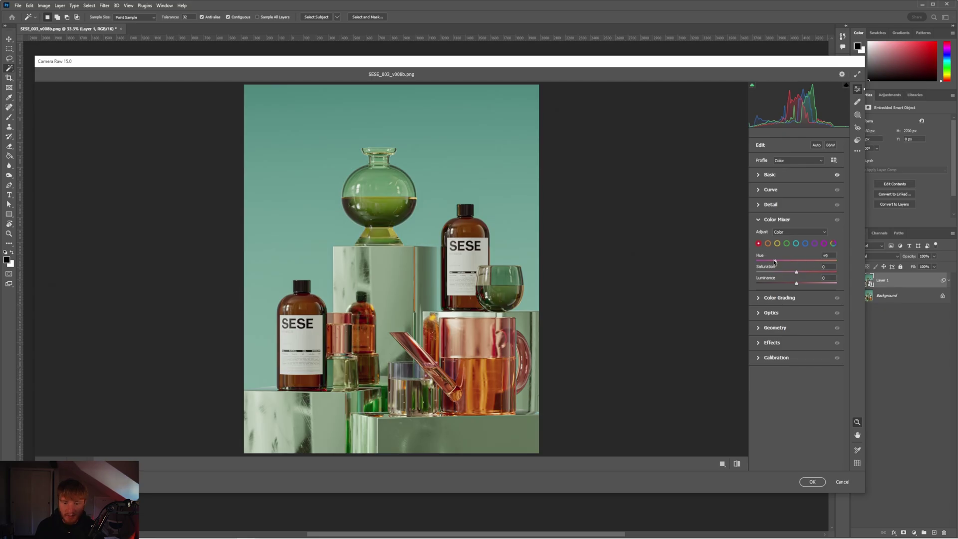
Step: Switch Camera Raw's Color Mixer to Color mode, select the green swatch and shift its hue to -10
click(794, 232)
click(788, 246)
click(787, 244)
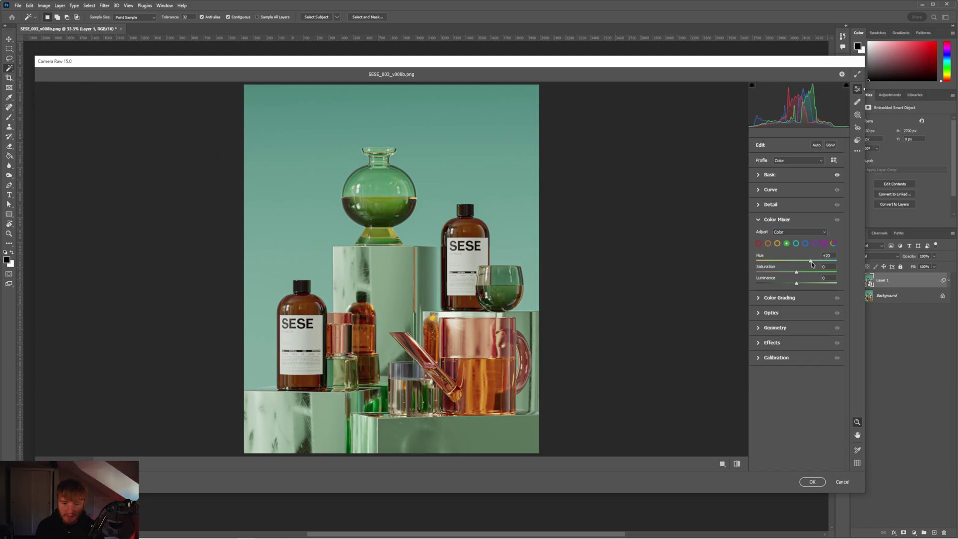
drag(812, 264, 792, 266)
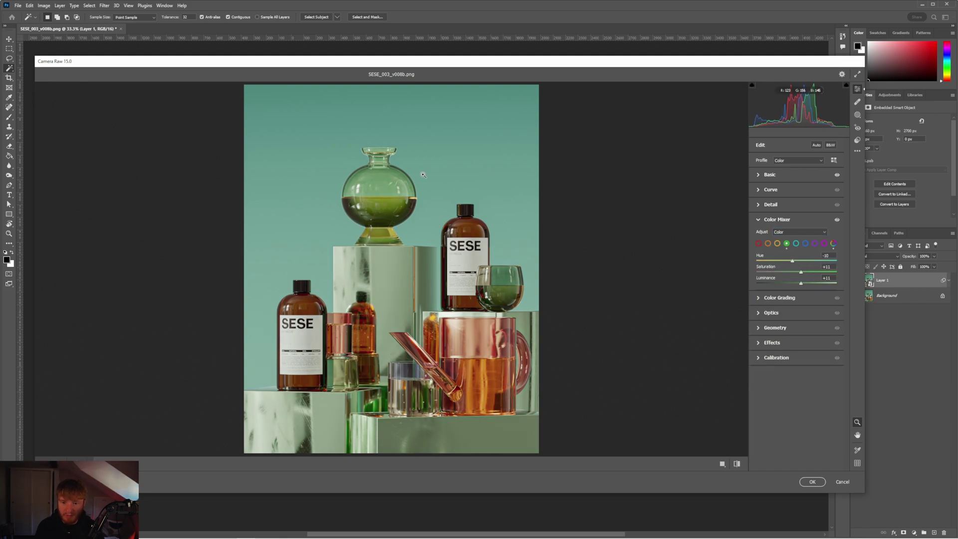